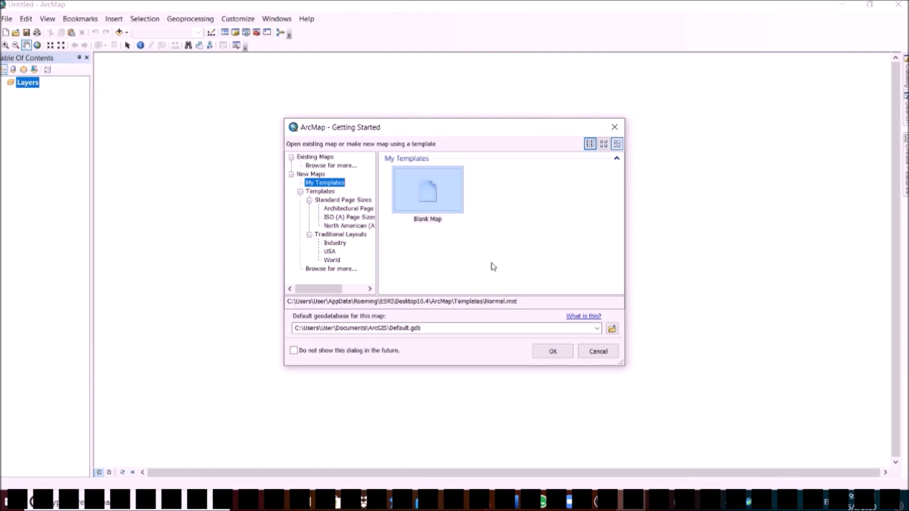
- Start a new blank map and check which extensions are enabled
{"action": "left_click", "coordinate": [553, 351]}
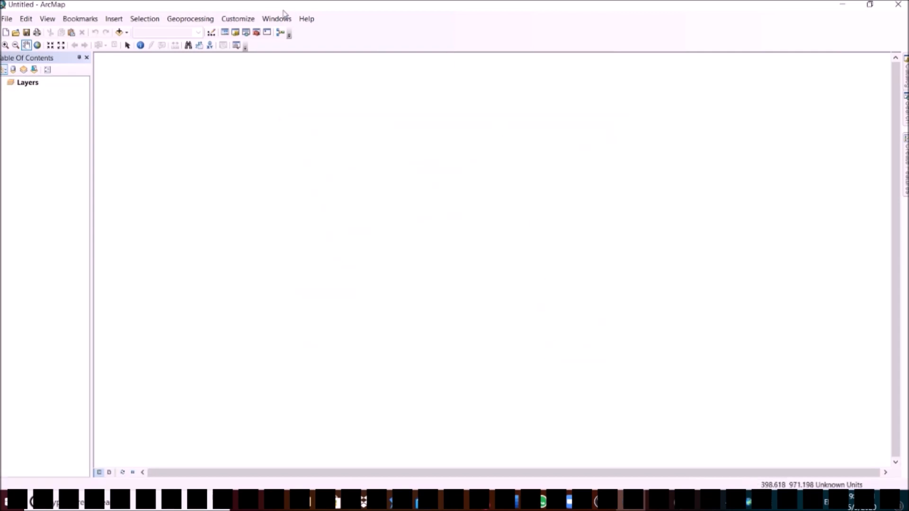
{"action": "left_click", "coordinate": [238, 19]}
{"action": "left_click", "coordinate": [249, 43]}
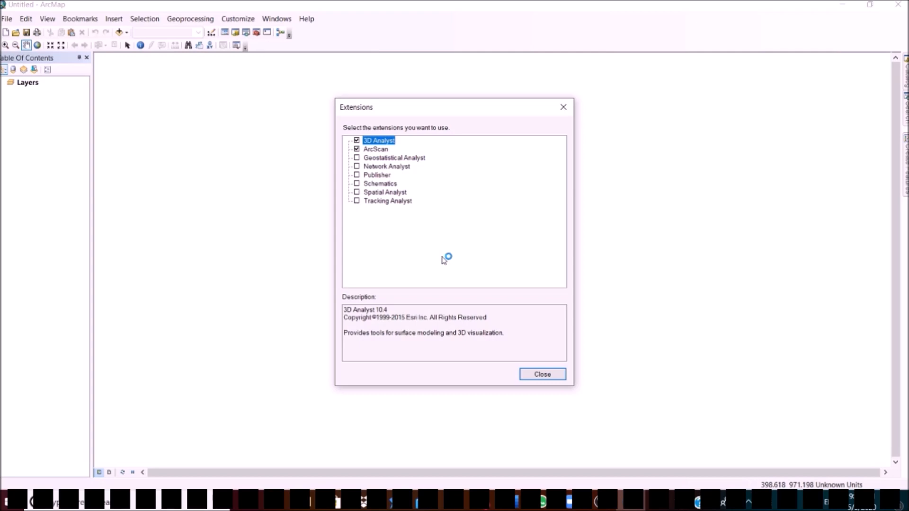
{"action": "left_click", "coordinate": [545, 373]}
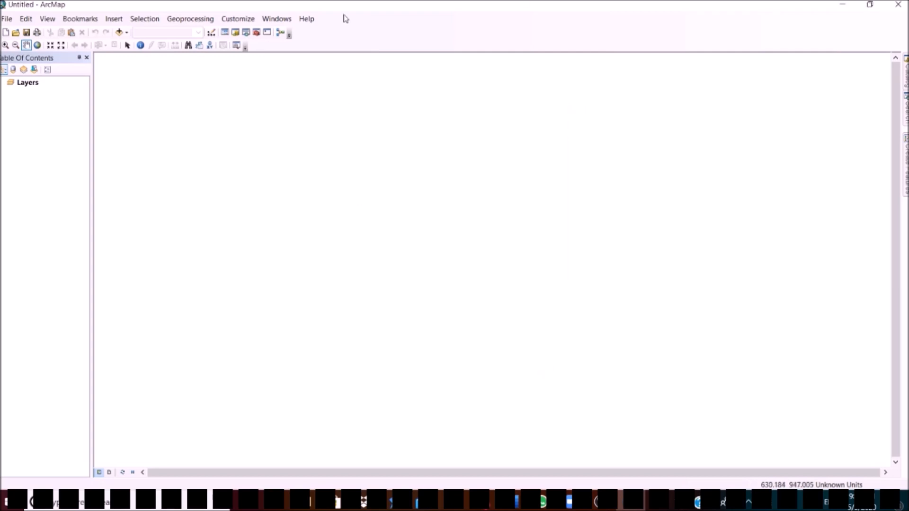
- Set the data frame's coordinate system to the World geographic system WGS 1984, adding it to the favorites
{"action": "double_click", "coordinate": [28, 82]}
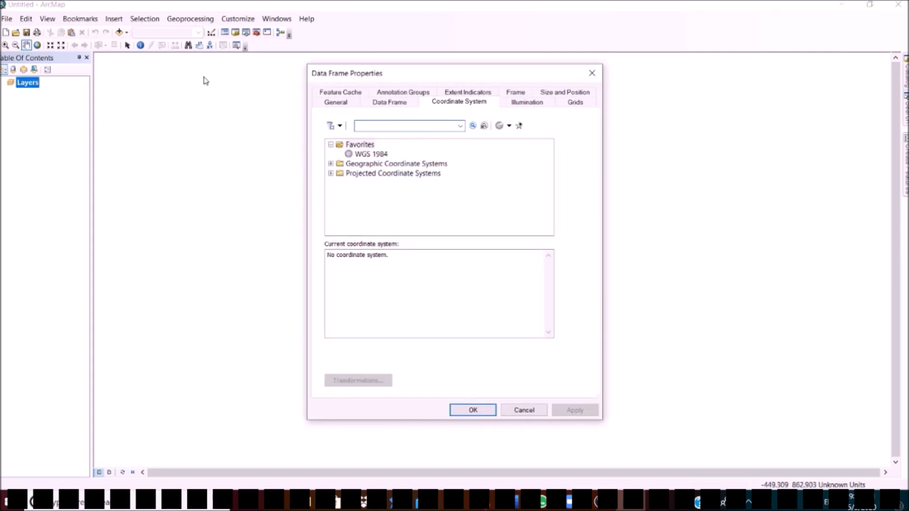
{"action": "left_click", "coordinate": [330, 164]}
{"action": "scroll", "coordinate": [422, 189], "scroll_direction": "down", "scroll_amount": 3}
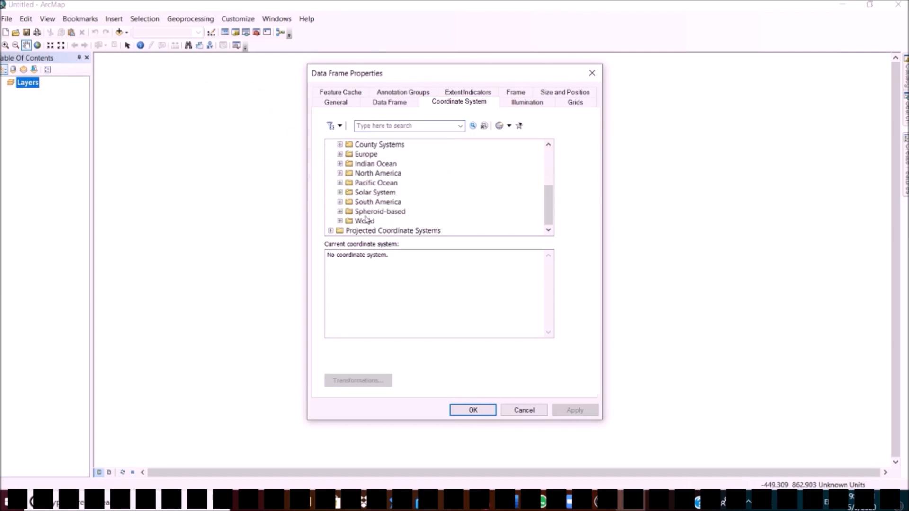
{"action": "scroll", "coordinate": [402, 209], "scroll_direction": "down", "scroll_amount": 6}
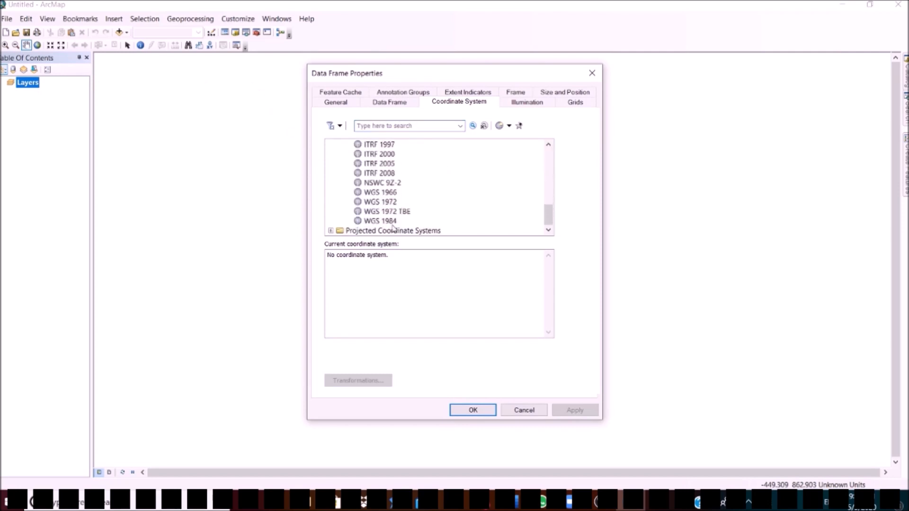
{"action": "left_click", "coordinate": [393, 224]}
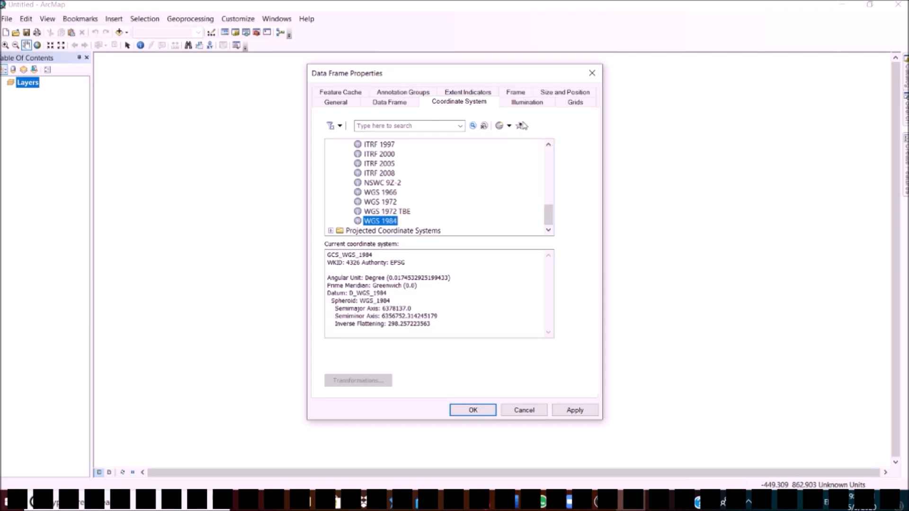
{"action": "left_click", "coordinate": [520, 126]}
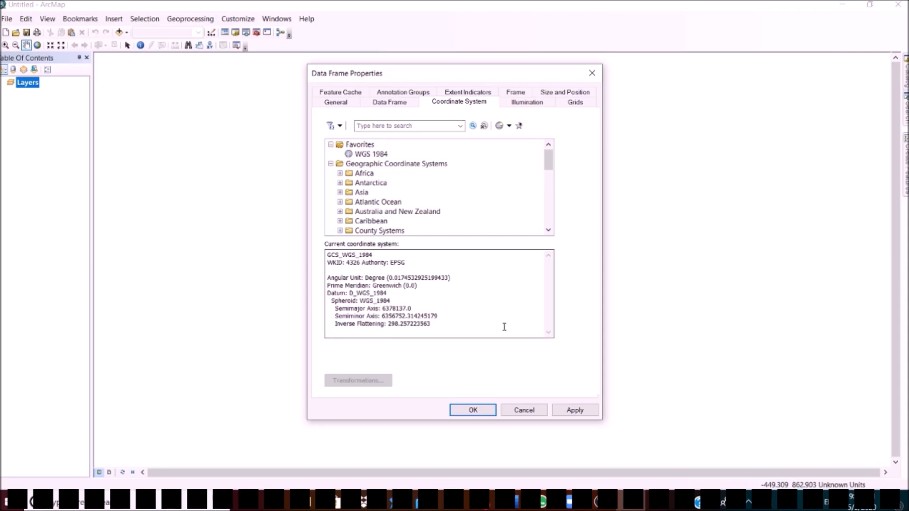
{"action": "left_click", "coordinate": [374, 154]}
{"action": "left_click", "coordinate": [574, 411]}
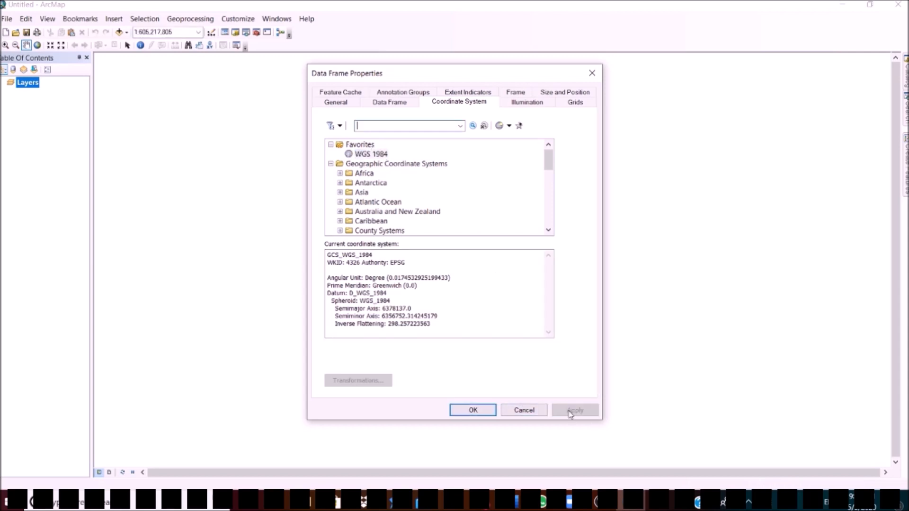
{"action": "left_click", "coordinate": [473, 410]}
- Add the Topographic basemap to the map, focusing on the Universiti Teknologi Mara Perlis campus
{"action": "left_click", "coordinate": [127, 33]}
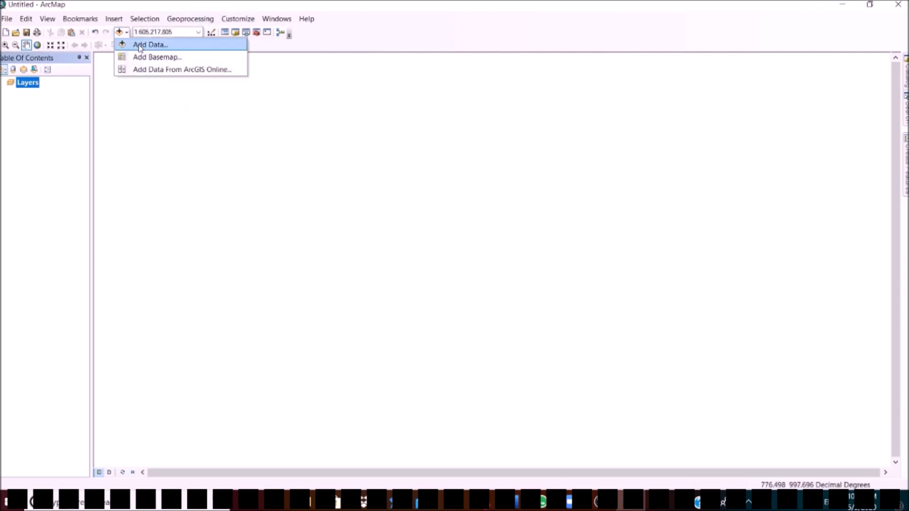
{"action": "left_click", "coordinate": [146, 58]}
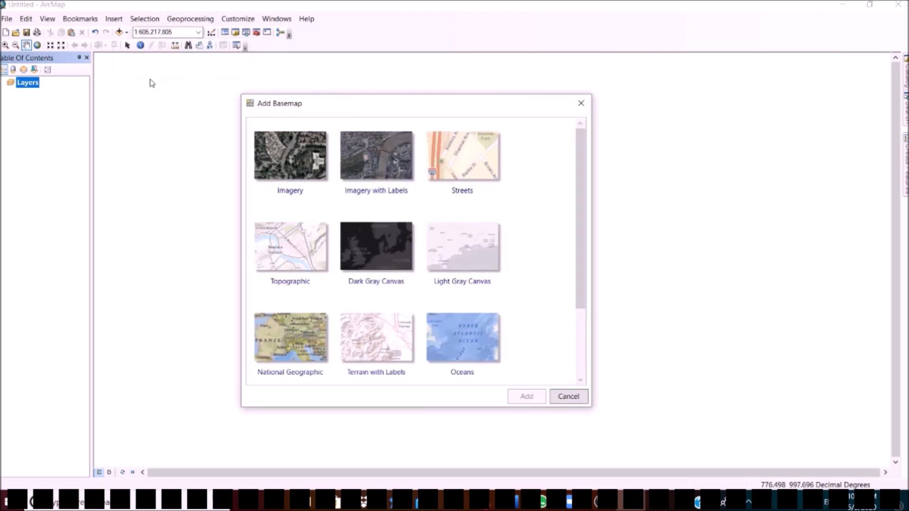
{"action": "left_click", "coordinate": [276, 240]}
{"action": "left_click", "coordinate": [521, 397]}
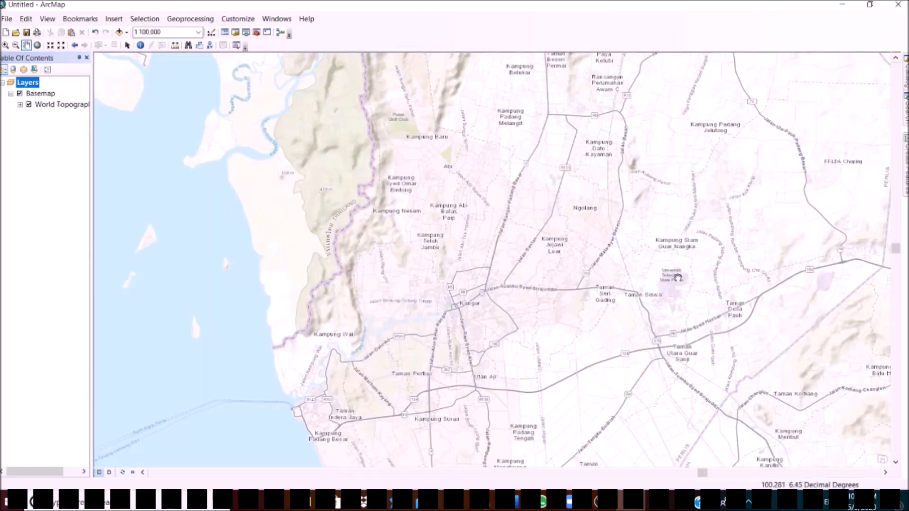
{"action": "scroll", "coordinate": [678, 279], "scroll_direction": "up", "scroll_amount": 5}
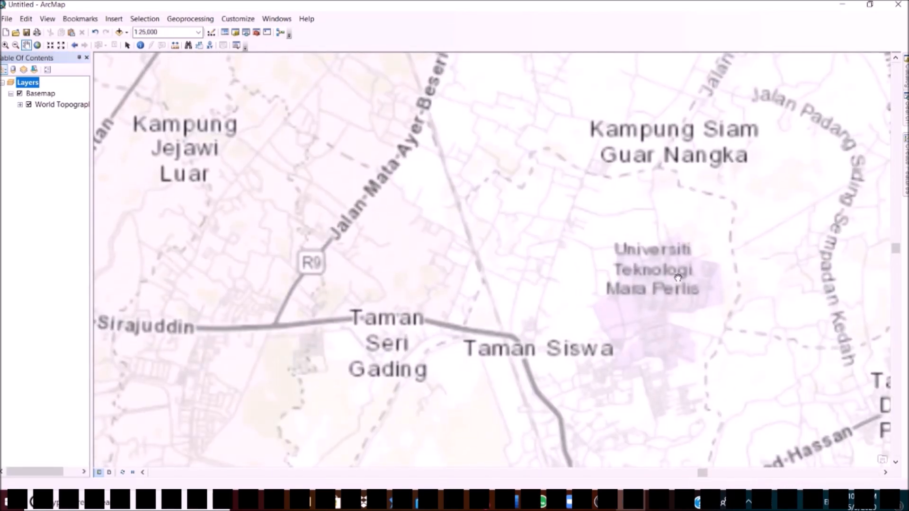
{"action": "scroll", "coordinate": [570, 249], "scroll_direction": "up", "scroll_amount": 3}
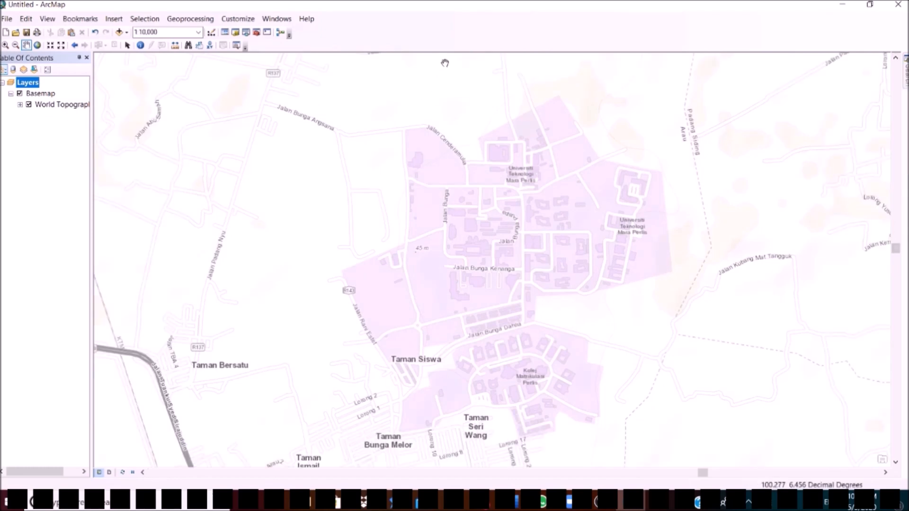
- Show the Catalog window, and in File Explorer create a folder named Proses Data inside Documents
{"action": "left_click", "coordinate": [235, 33]}
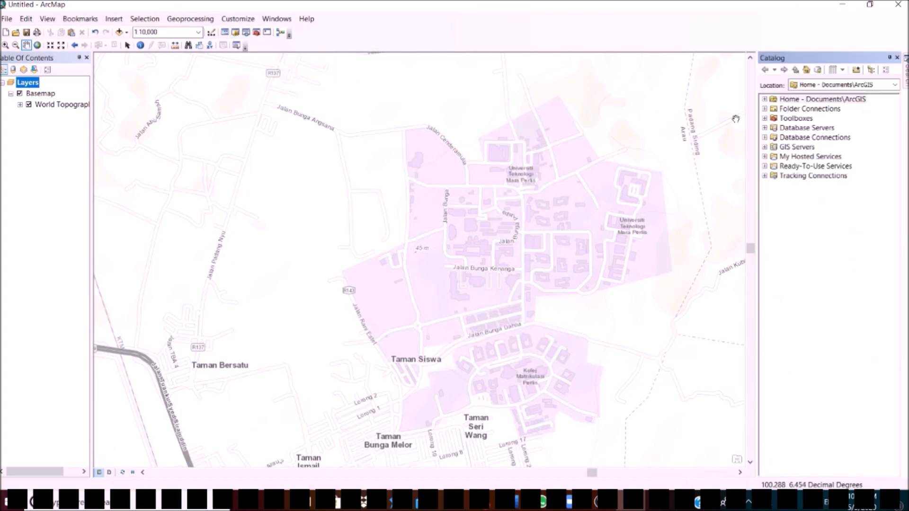
{"action": "left_click", "coordinate": [843, 4]}
{"action": "left_click", "coordinate": [306, 502]}
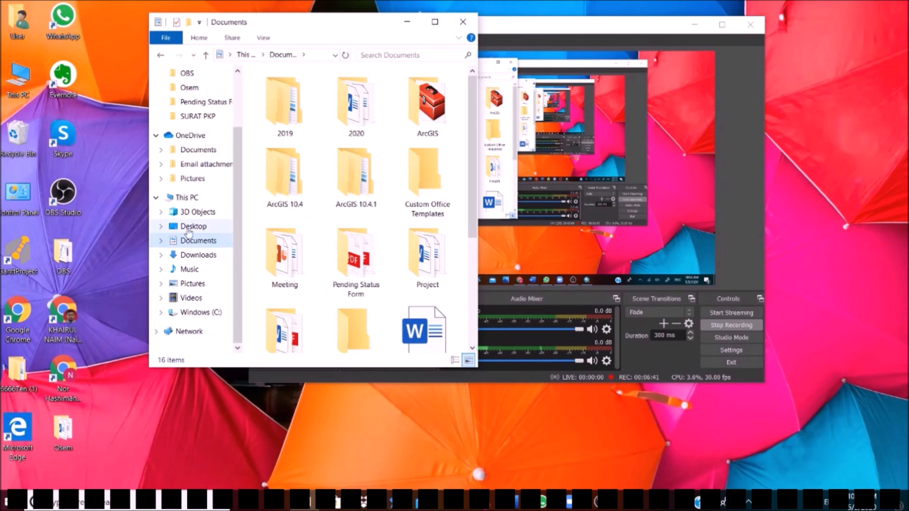
{"action": "right_click", "coordinate": [317, 295]}
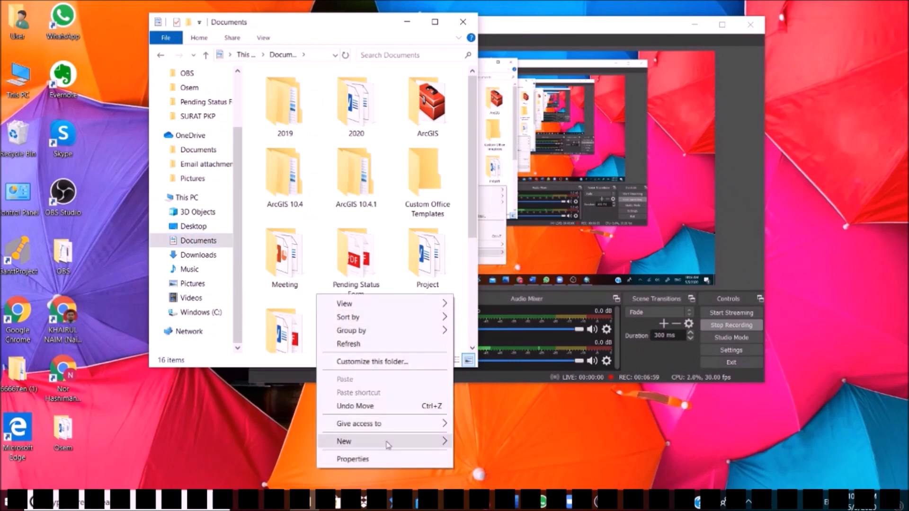
{"action": "mouse_move", "coordinate": [403, 441]}
{"action": "left_click", "coordinate": [481, 275]}
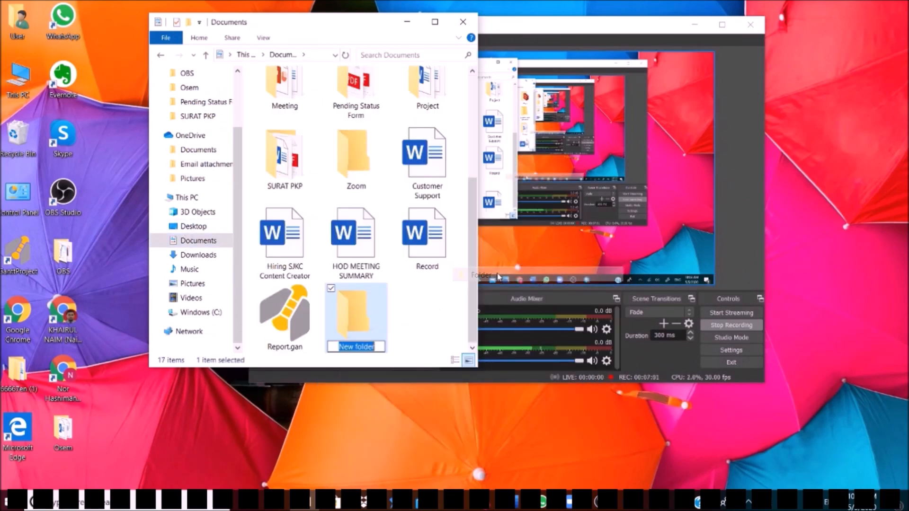
{"action": "type", "text": "Proses Data"}
{"action": "key", "text": "Return"}
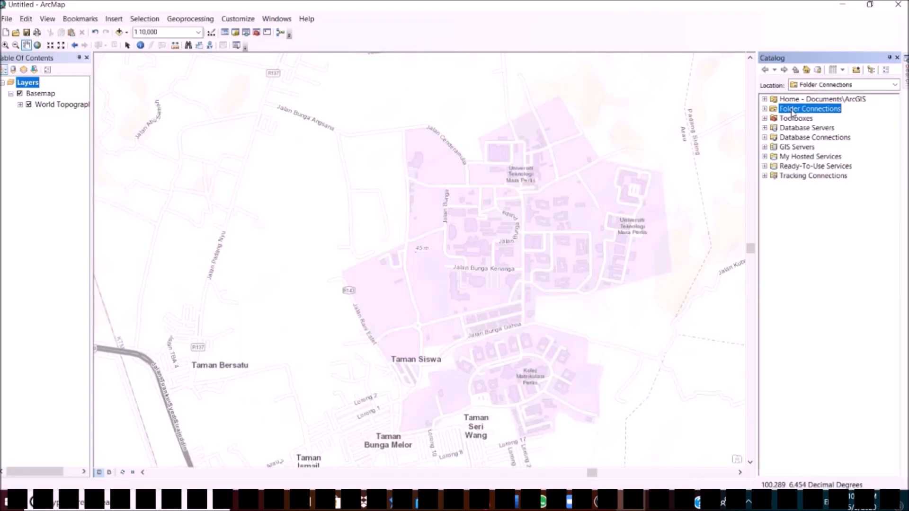
- Back in ArcMap, add a folder connection to the Proses Data folder in Documents
{"action": "left_click", "coordinate": [856, 69]}
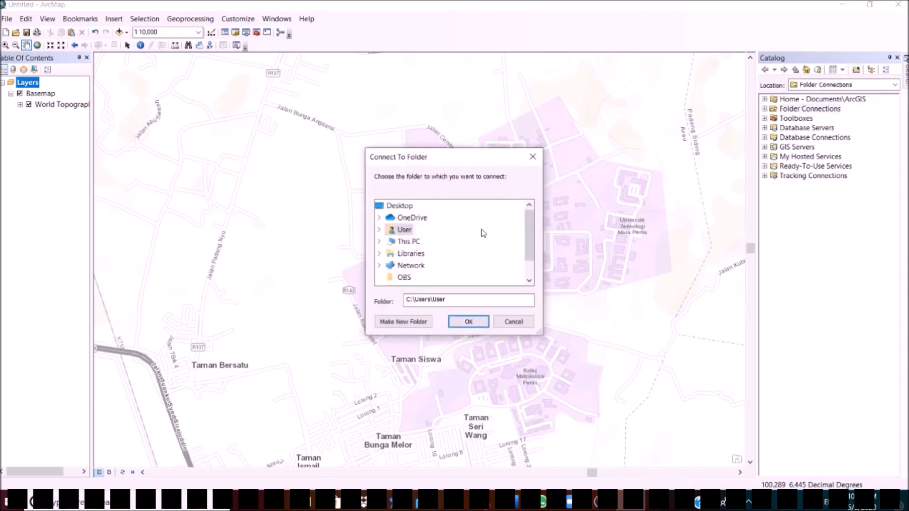
{"action": "left_click", "coordinate": [379, 242]}
{"action": "left_click", "coordinate": [391, 242]}
{"action": "scroll", "coordinate": [455, 242], "scroll_direction": "down", "scroll_amount": 3}
{"action": "left_click", "coordinate": [433, 218]}
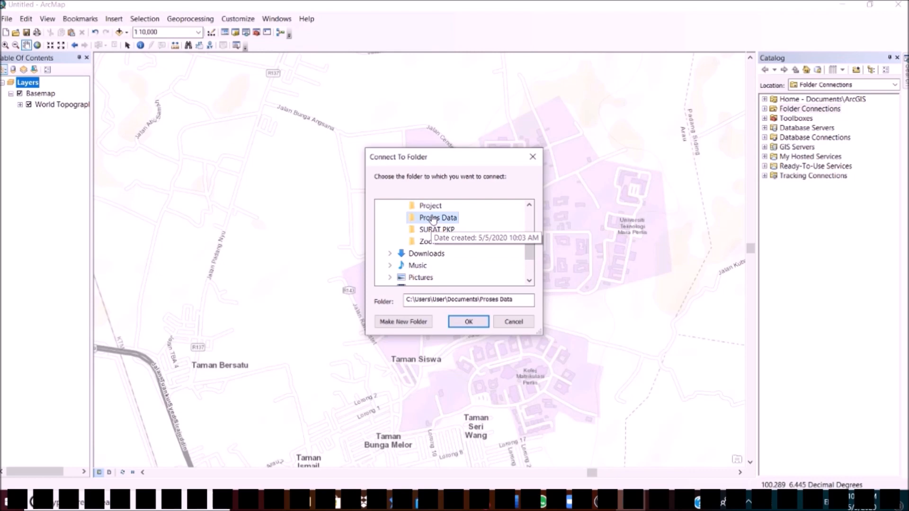
{"action": "left_click", "coordinate": [469, 322]}
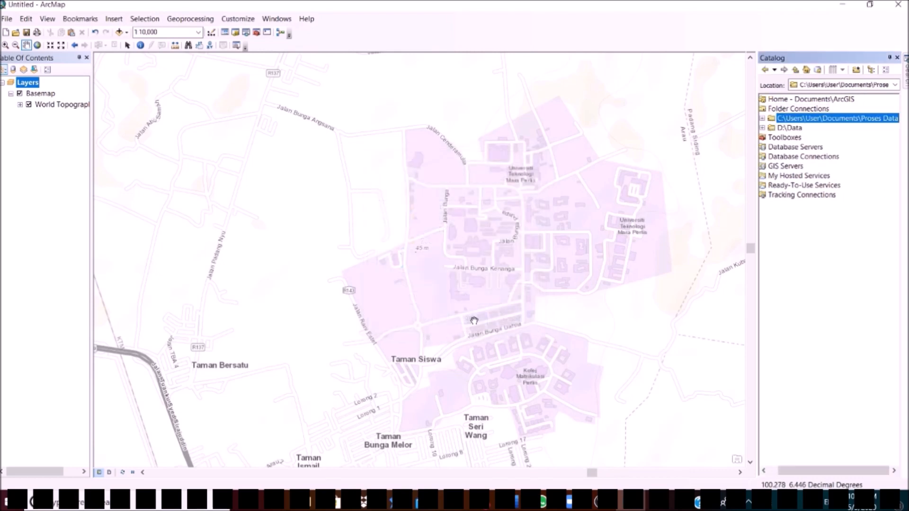
- Set up a new shapefile in the Proses Data folder, named UiTM Perlis with feature type Polygon
{"action": "right_click", "coordinate": [805, 119]}
{"action": "mouse_move", "coordinate": [834, 190]}
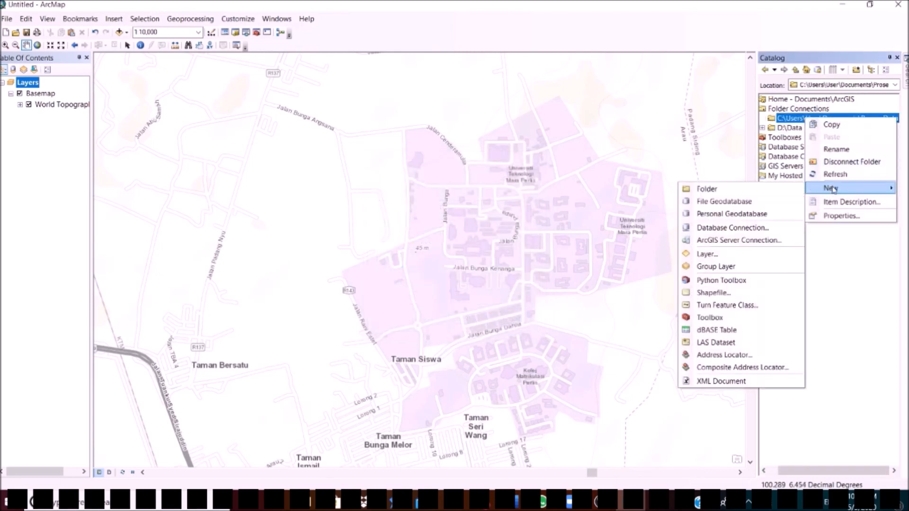
{"action": "left_click", "coordinate": [726, 293]}
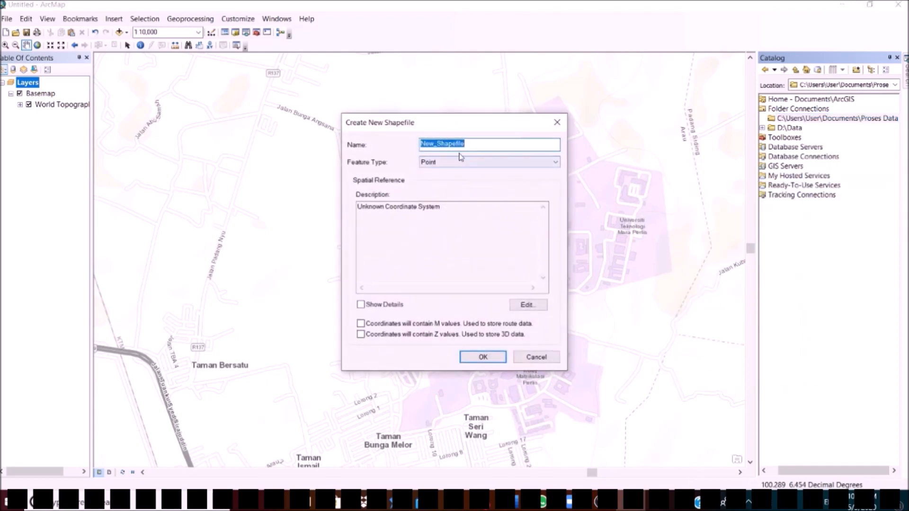
{"action": "type", "text": "UiTM Perlis"}
{"action": "left_click", "coordinate": [460, 164]}
{"action": "left_click", "coordinate": [471, 191]}
- Assign the favorite WGS 1984 coordinate system to the new shapefile and create it
{"action": "left_click", "coordinate": [530, 306]}
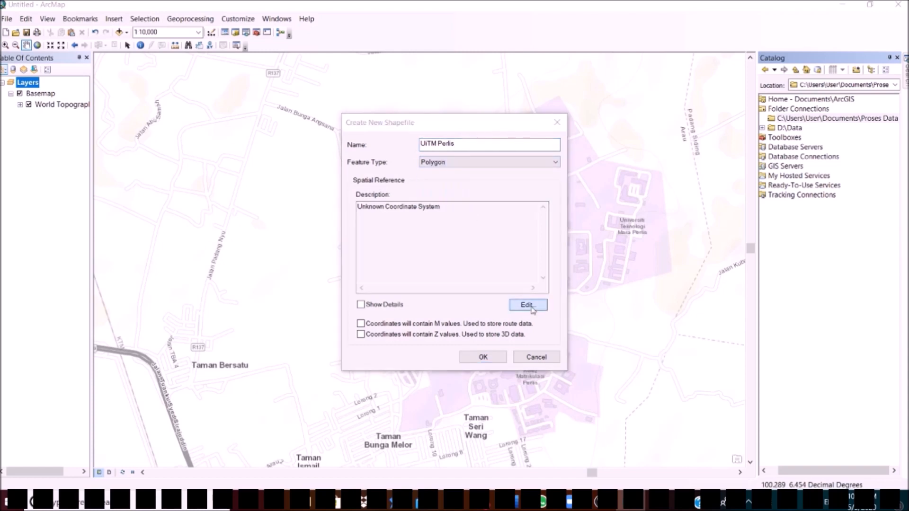
{"action": "left_click", "coordinate": [382, 156]}
{"action": "left_click", "coordinate": [518, 394]}
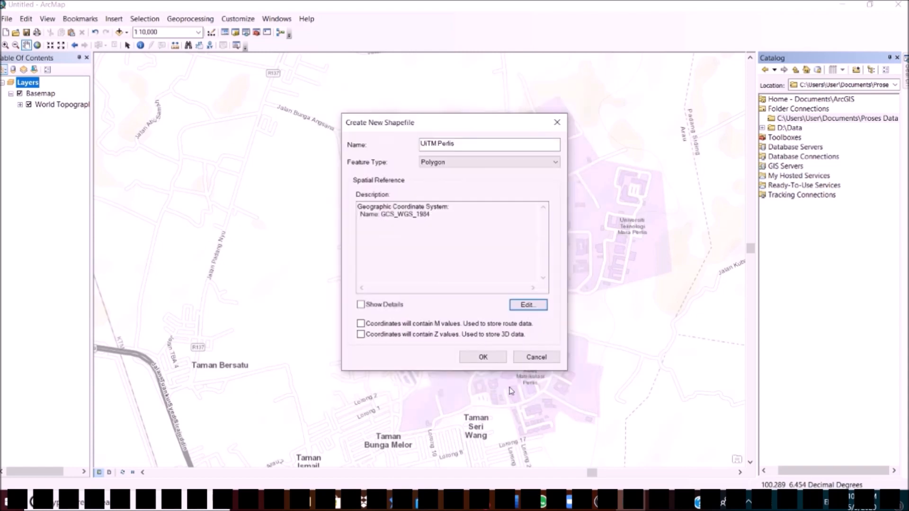
{"action": "left_click", "coordinate": [483, 357]}
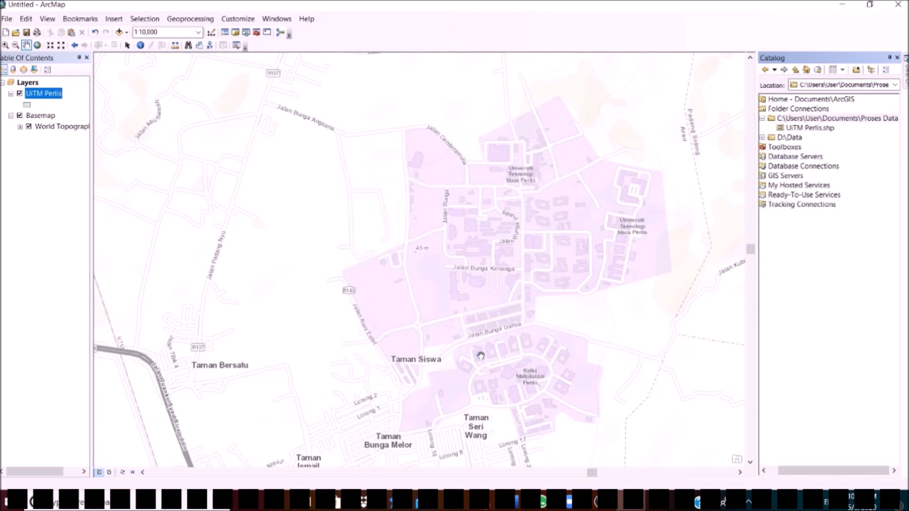
- Change the UiTM Perlis layer's fill symbol to Hollow
{"action": "left_click", "coordinate": [28, 105]}
{"action": "left_click", "coordinate": [453, 182]}
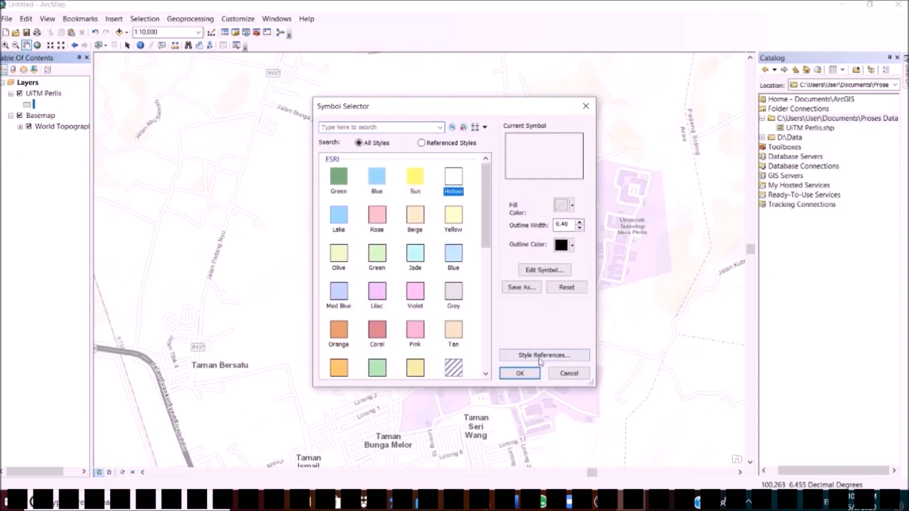
{"action": "left_click", "coordinate": [520, 373]}
- Start editing the UiTM Perlis layer and dock the Editor toolbar beside the existing toolbars
{"action": "right_click", "coordinate": [47, 95]}
{"action": "mouse_move", "coordinate": [101, 237]}
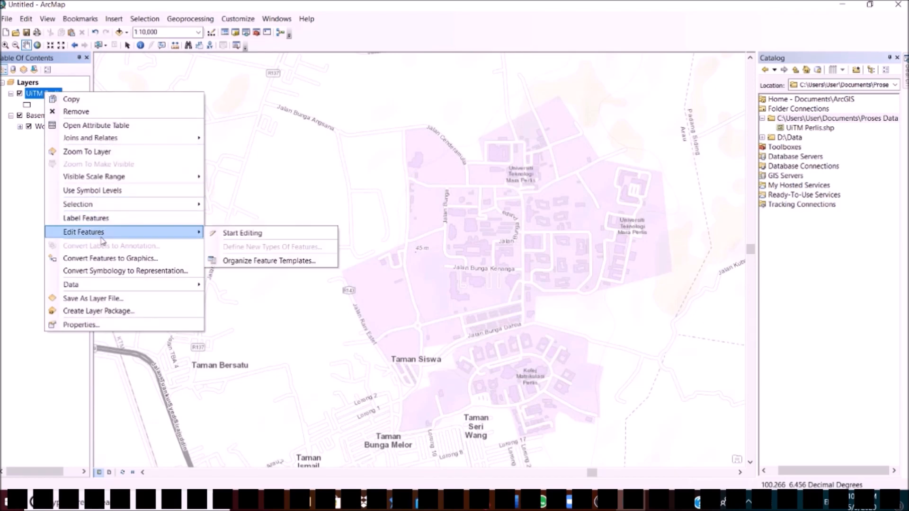
{"action": "left_click", "coordinate": [237, 233]}
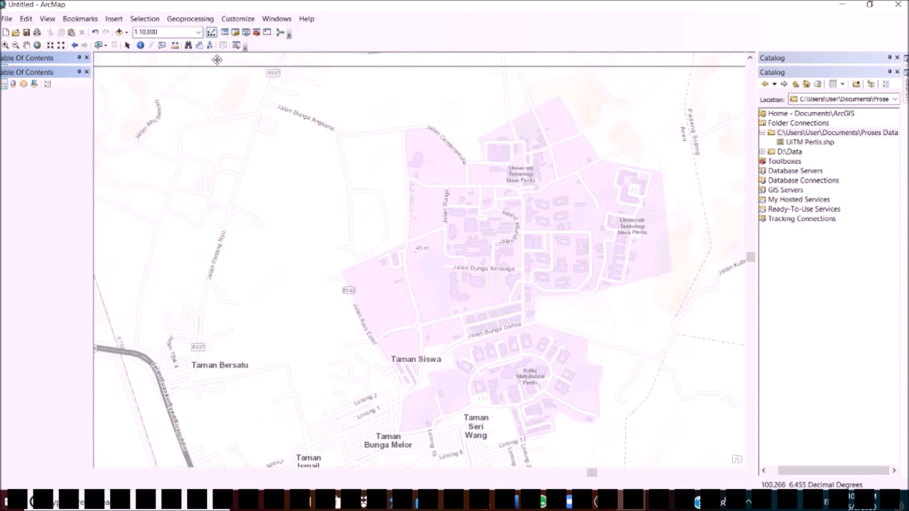
{"action": "left_click_drag", "start_coordinate": [278, 45], "coordinate": [279, 45]}
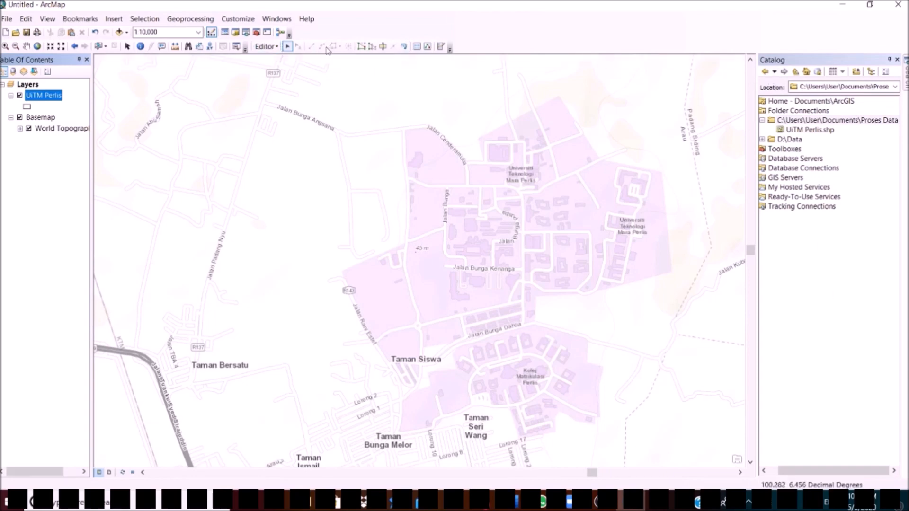
- Show the Create Features window, auto-hide the Catalog, and choose the UiTM Perlis template with the Polygon construction tool
{"action": "left_click", "coordinate": [441, 46]}
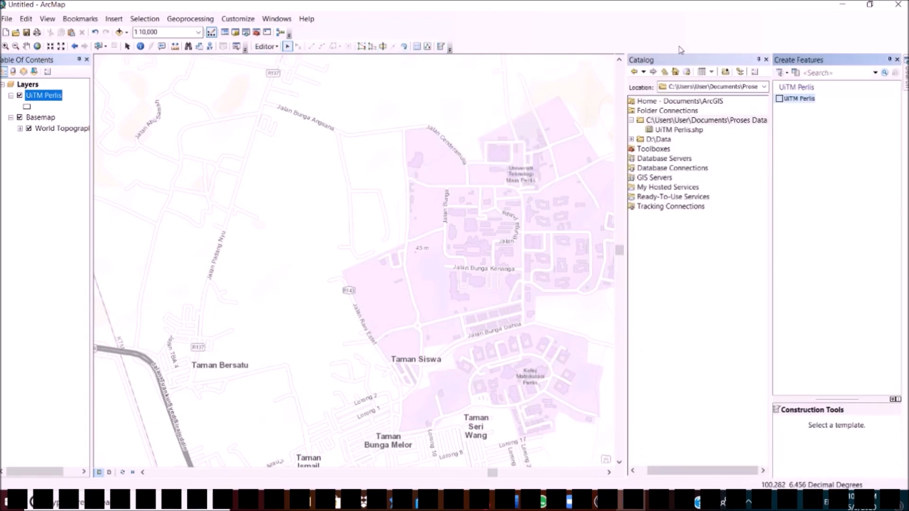
{"action": "left_click", "coordinate": [760, 60]}
{"action": "left_click", "coordinate": [798, 98]}
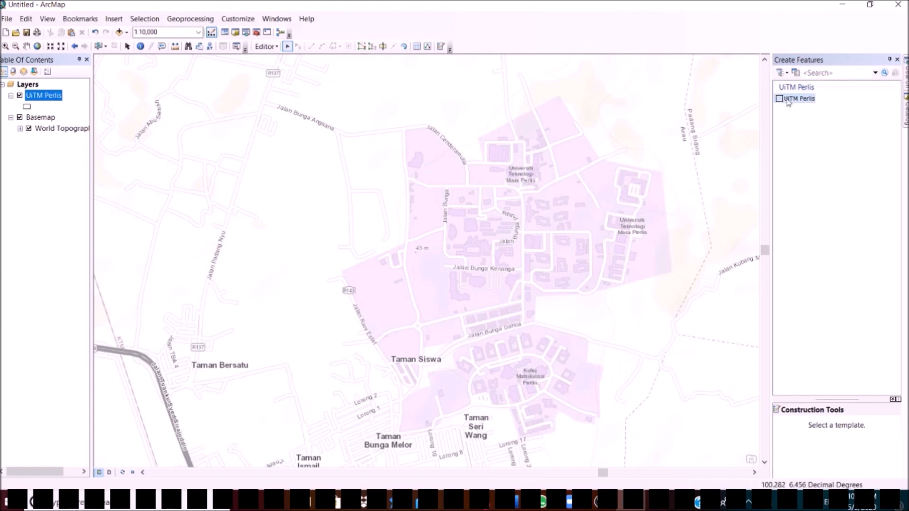
{"action": "left_click_drag", "start_coordinate": [831, 398], "coordinate": [832, 303]}
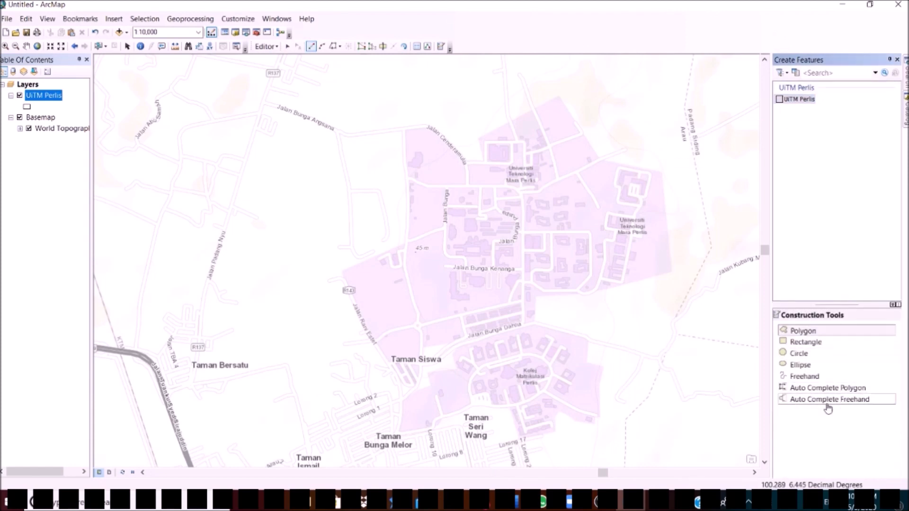
{"action": "left_click", "coordinate": [810, 332]}
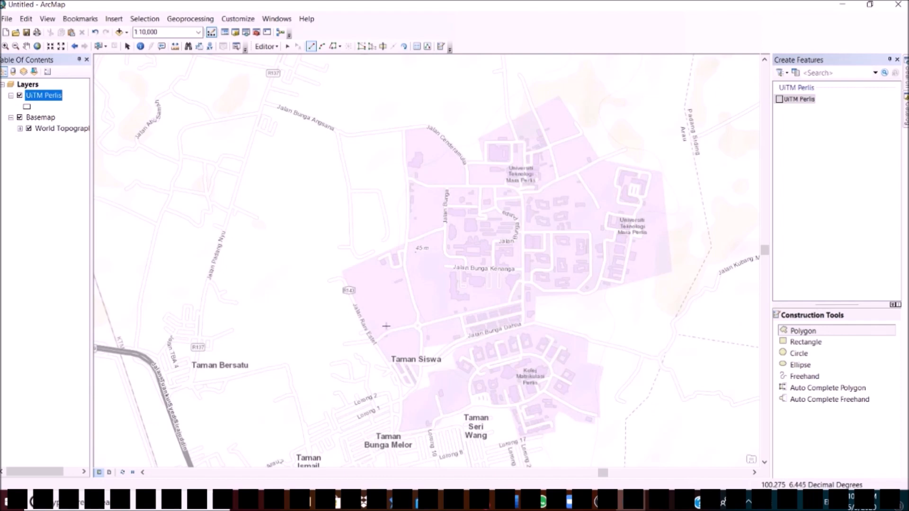
- Digitize the UiTM Perlis campus boundary as one polygon, following the shaded university area and excluding Kolej Matrikulasi Perlis
{"action": "left_click", "coordinate": [343, 271]}
{"action": "left_click", "coordinate": [405, 243]}
{"action": "left_click", "coordinate": [404, 171]}
{"action": "left_click", "coordinate": [402, 126]}
{"action": "left_click", "coordinate": [427, 123]}
{"action": "left_click", "coordinate": [443, 135]}
{"action": "left_click", "coordinate": [464, 160]}
{"action": "left_click", "coordinate": [483, 160]}
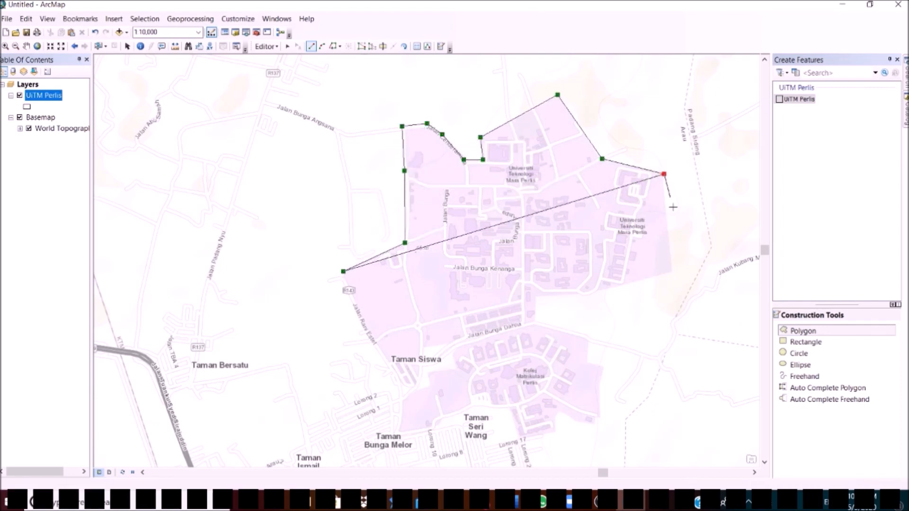
{"action": "left_click", "coordinate": [497, 330]}
{"action": "left_click", "coordinate": [472, 338]}
{"action": "left_click", "coordinate": [450, 345]}
{"action": "left_click", "coordinate": [426, 350]}
{"action": "left_click", "coordinate": [421, 362]}
{"action": "left_click", "coordinate": [404, 388]}
{"action": "left_click", "coordinate": [395, 376]}
{"action": "left_click", "coordinate": [373, 344]}
{"action": "double_click", "coordinate": [374, 344]}
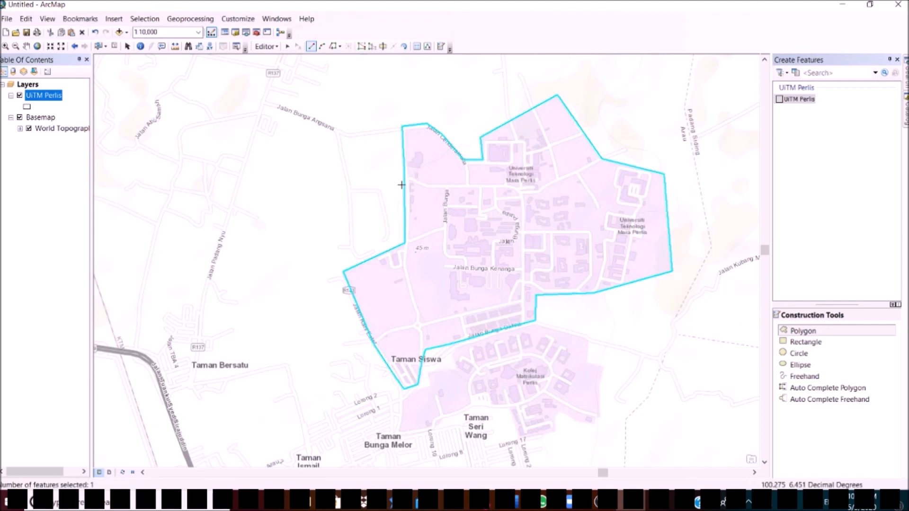
- Change the UiTM Perlis layer's fill symbol to Lilac
{"action": "left_click", "coordinate": [28, 107]}
{"action": "left_click", "coordinate": [377, 292]}
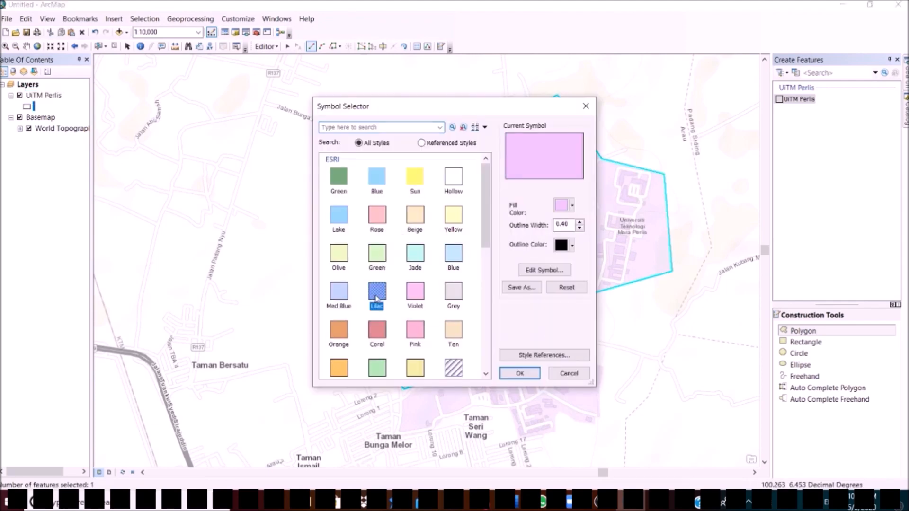
{"action": "left_click", "coordinate": [520, 374]}
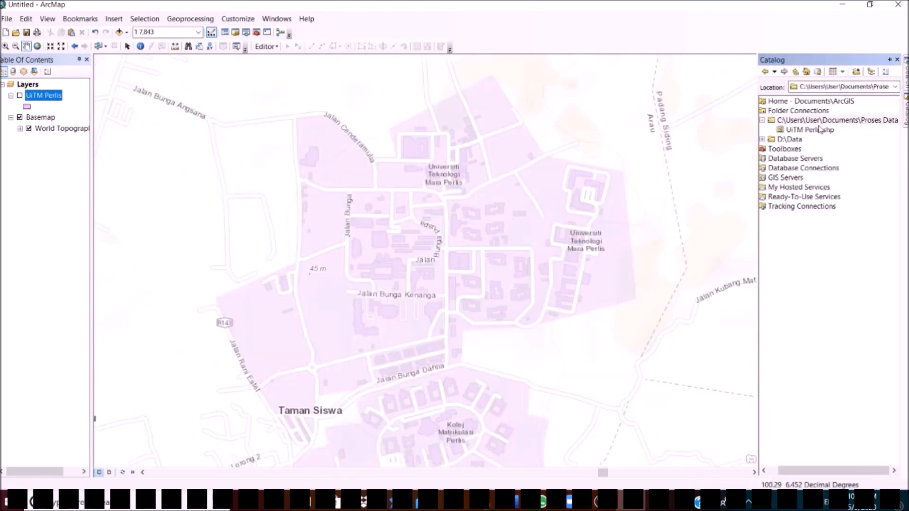
- Create a point shapefile named UiTM Elevation in the Proses Data folder with the WGS 1984 coordinate system
{"action": "right_click", "coordinate": [821, 122]}
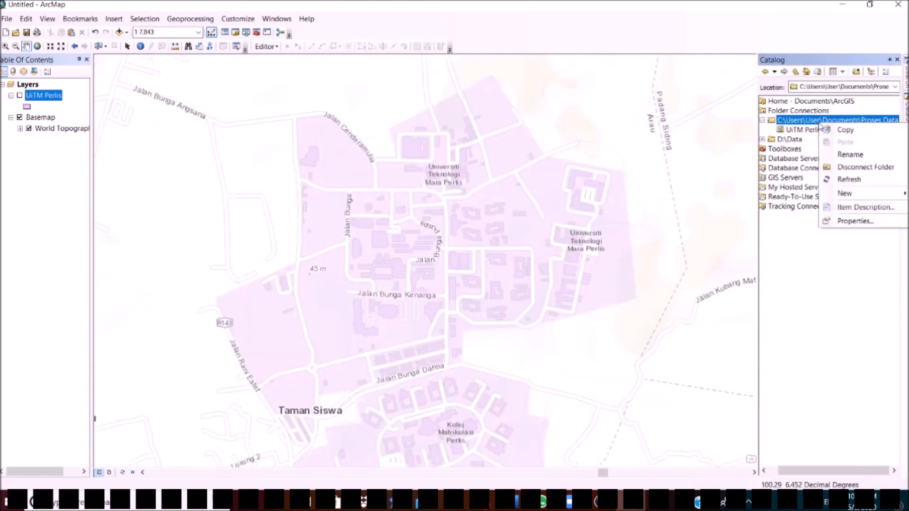
{"action": "mouse_move", "coordinate": [838, 194]}
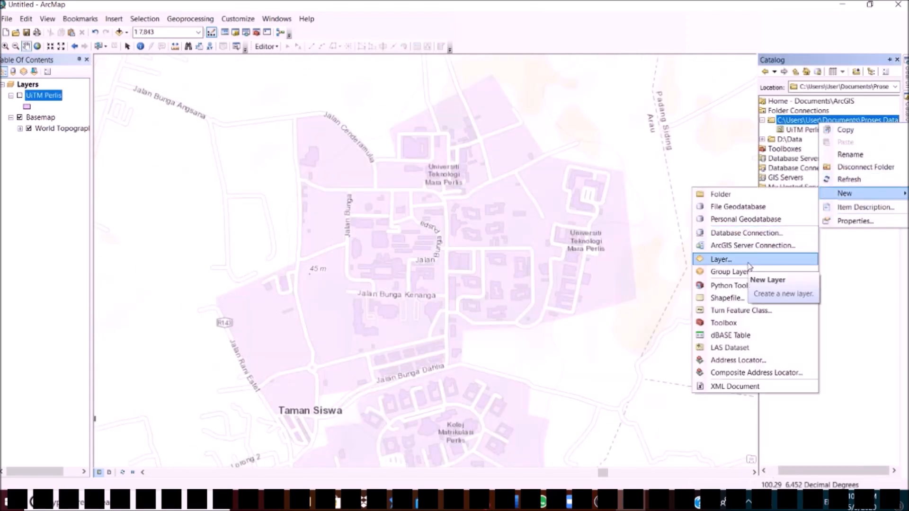
{"action": "left_click", "coordinate": [741, 298]}
{"action": "type", "text": "UiTM Elevation"}
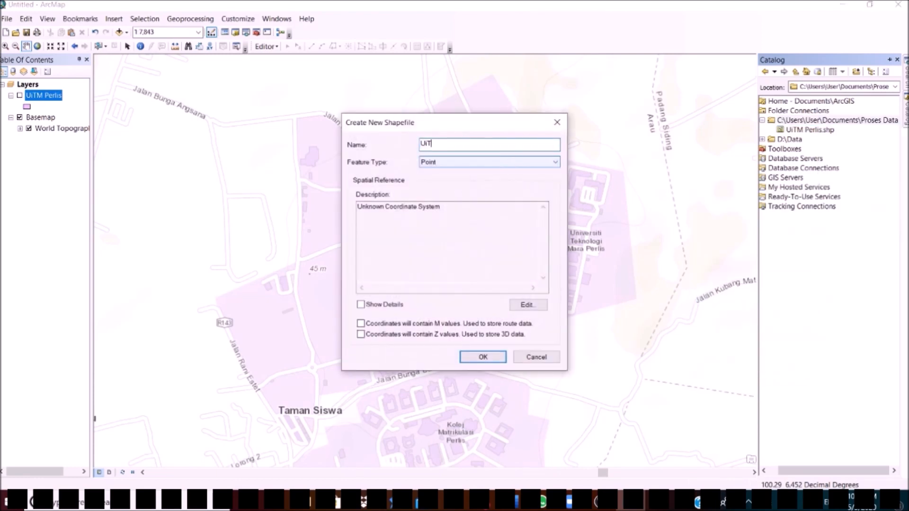
{"action": "left_click", "coordinate": [528, 305]}
{"action": "left_click", "coordinate": [386, 156]}
{"action": "left_click", "coordinate": [523, 396]}
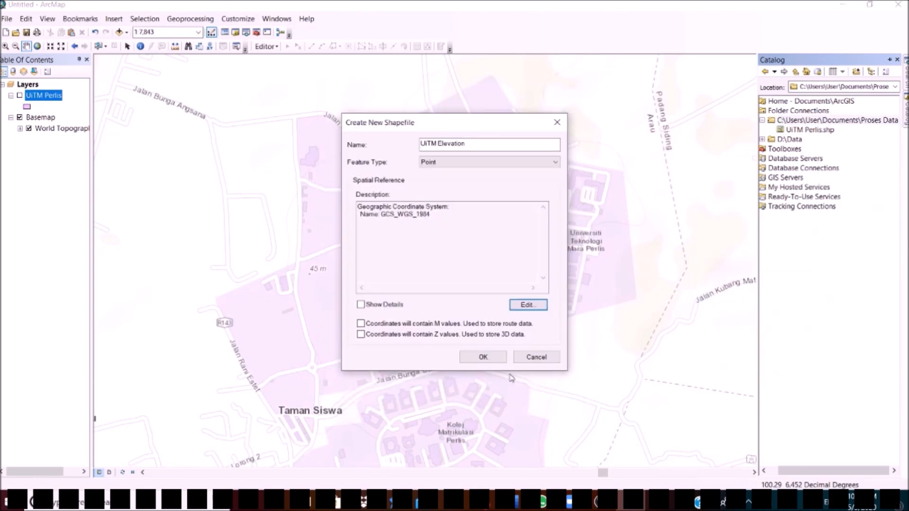
{"action": "left_click", "coordinate": [483, 357]}
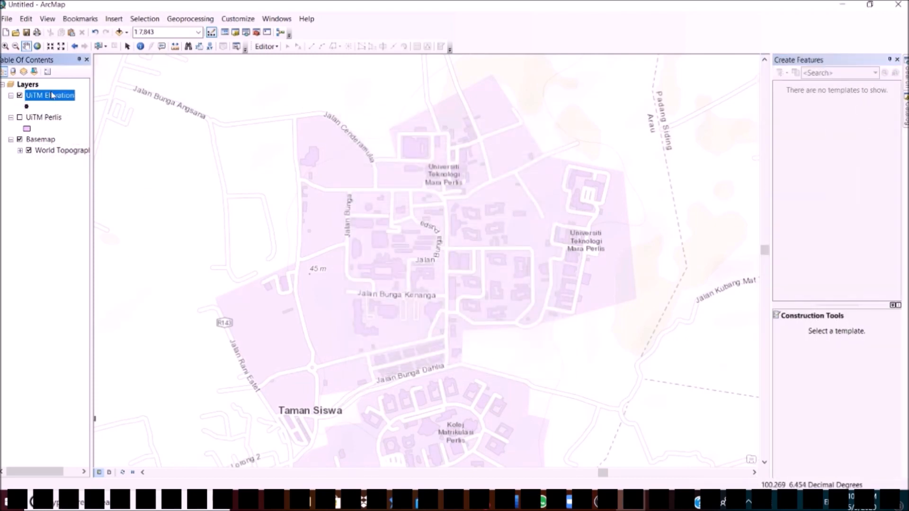
- Start editing the UiTM Elevation layer and choose its template with the Point construction tool
{"action": "left_click", "coordinate": [266, 46]}
{"action": "left_click", "coordinate": [273, 57]}
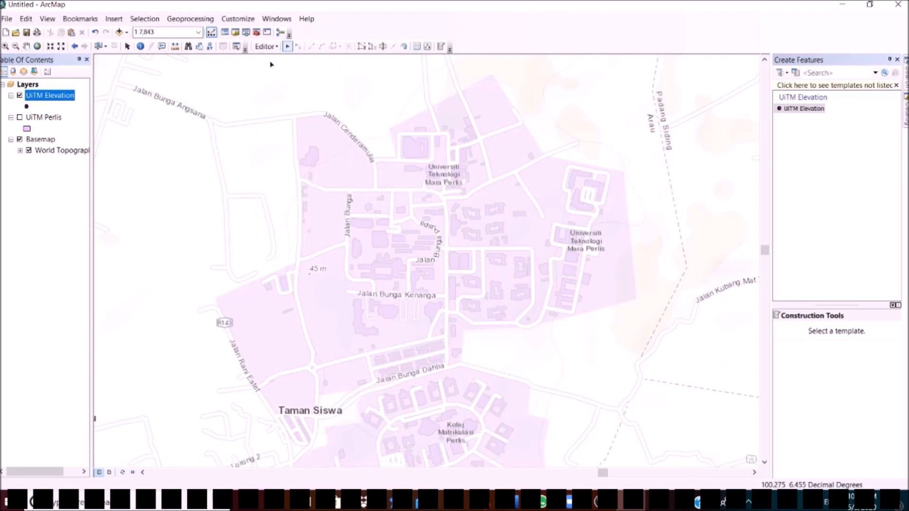
{"action": "left_click", "coordinate": [808, 110]}
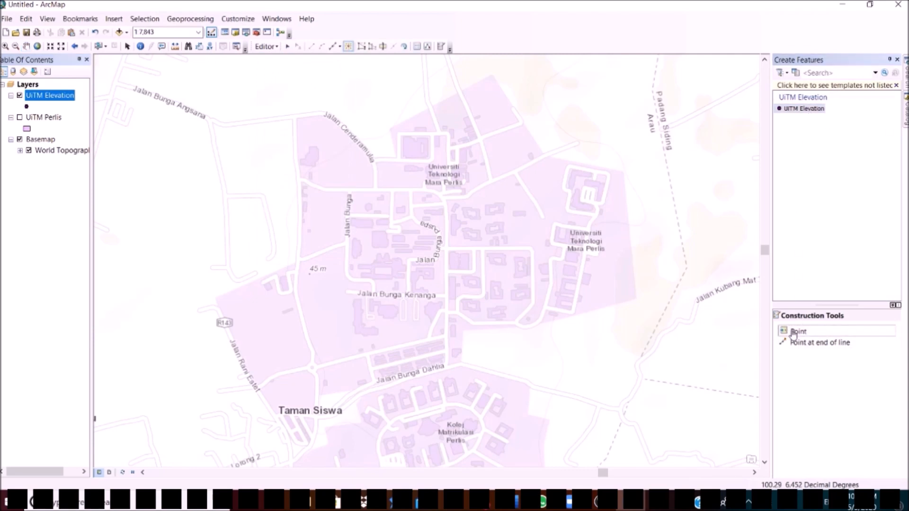
{"action": "left_click", "coordinate": [797, 332]}
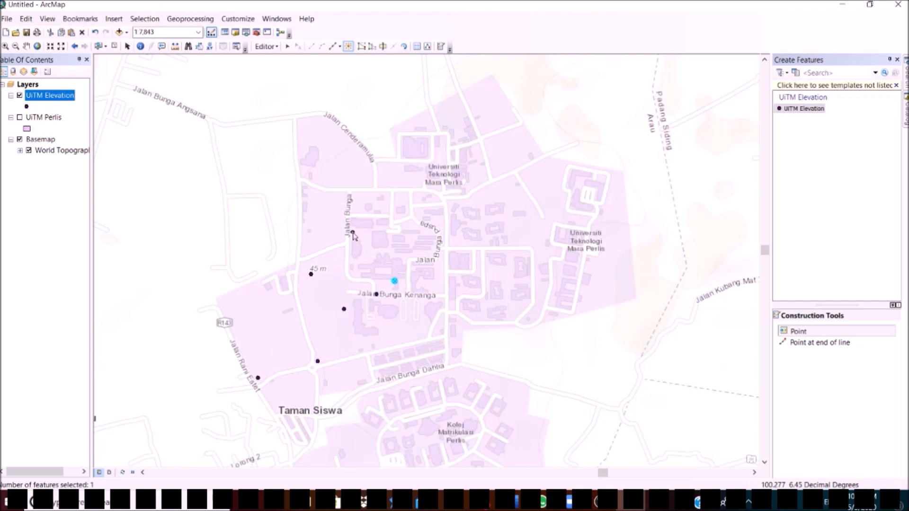
- Place elevation points spread across the whole UiTM Perlis campus, among its buildings, along its roads and near its boundary
{"action": "left_click", "coordinate": [481, 277]}
{"action": "left_click", "coordinate": [508, 280]}
{"action": "left_click", "coordinate": [522, 305]}
{"action": "left_click", "coordinate": [531, 322]}
{"action": "left_click", "coordinate": [459, 331]}
{"action": "left_click", "coordinate": [453, 350]}
{"action": "left_click", "coordinate": [431, 353]}
{"action": "left_click", "coordinate": [381, 374]}
{"action": "left_click", "coordinate": [327, 389]}
{"action": "left_click", "coordinate": [404, 156]}
{"action": "left_click", "coordinate": [376, 199]}
{"action": "left_click", "coordinate": [404, 204]}
{"action": "left_click", "coordinate": [438, 217]}
{"action": "left_click", "coordinate": [483, 198]}
{"action": "left_click", "coordinate": [515, 206]}
{"action": "left_click", "coordinate": [535, 232]}
{"action": "left_click", "coordinate": [544, 279]}
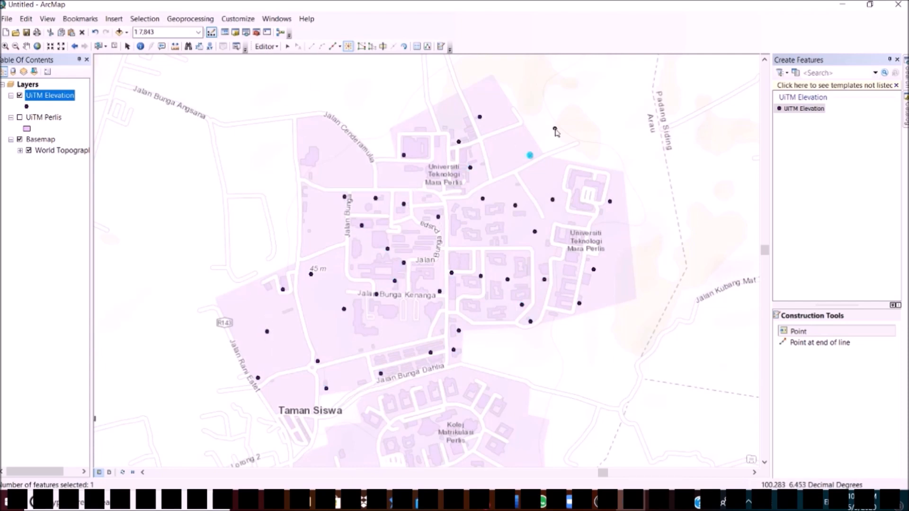
{"action": "left_click", "coordinate": [369, 161]}
- Stop editing and save the new elevation points
{"action": "left_click", "coordinate": [266, 46]}
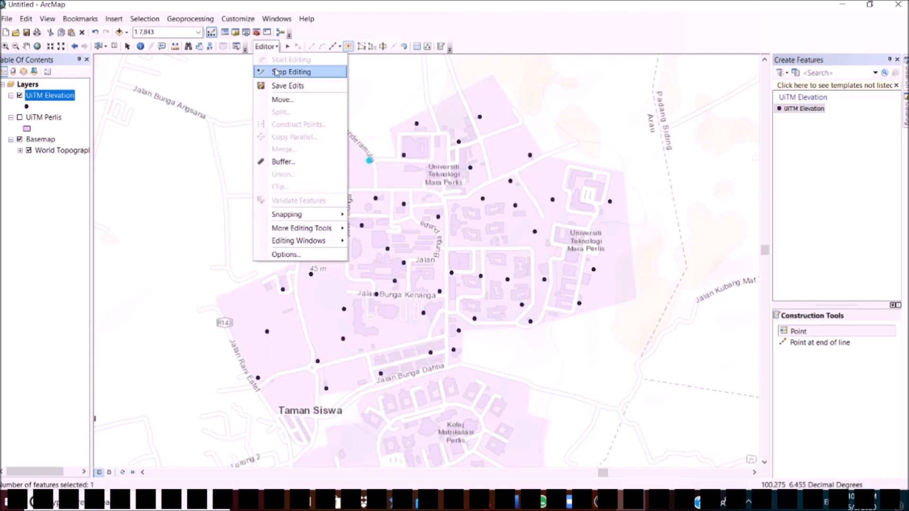
{"action": "left_click", "coordinate": [278, 72]}
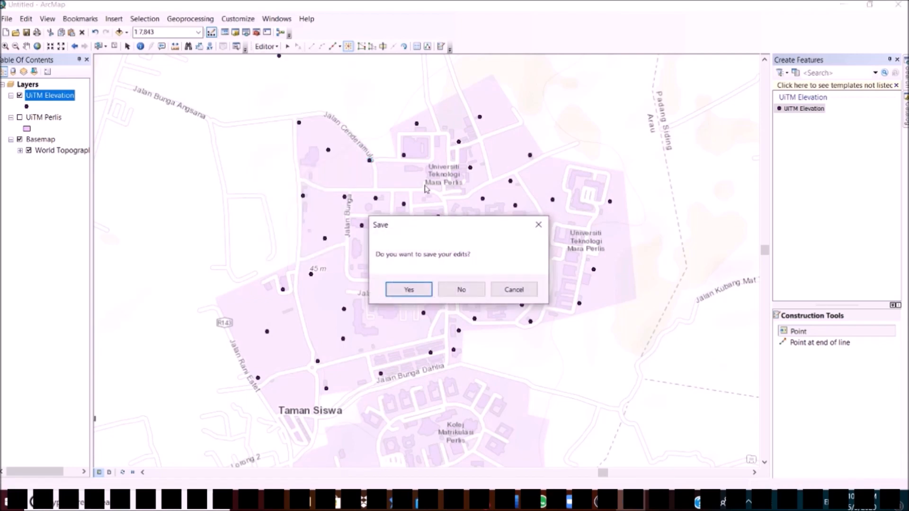
{"action": "left_click", "coordinate": [426, 290]}
- Open the UiTM Elevation attribute table and begin a new field named Elevation
{"action": "right_click", "coordinate": [52, 98]}
{"action": "left_click", "coordinate": [76, 128]}
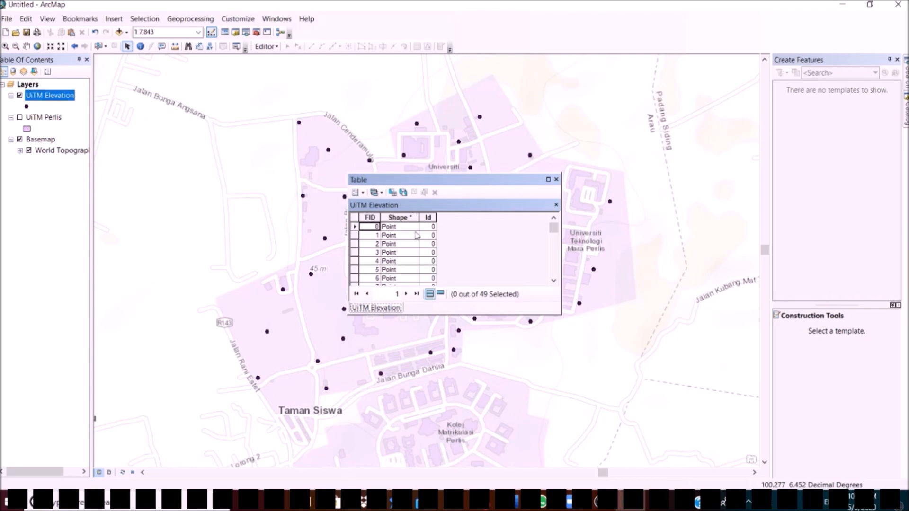
{"action": "left_click", "coordinate": [363, 193]}
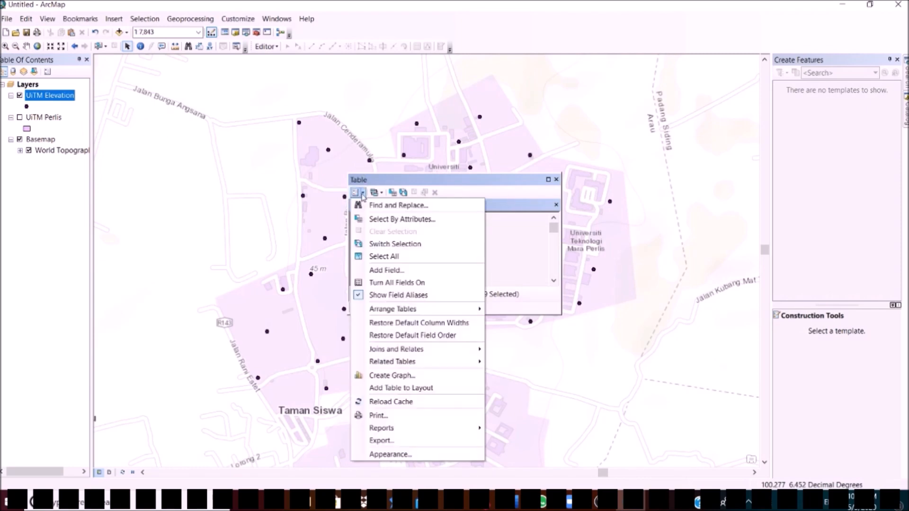
{"action": "left_click", "coordinate": [390, 271]}
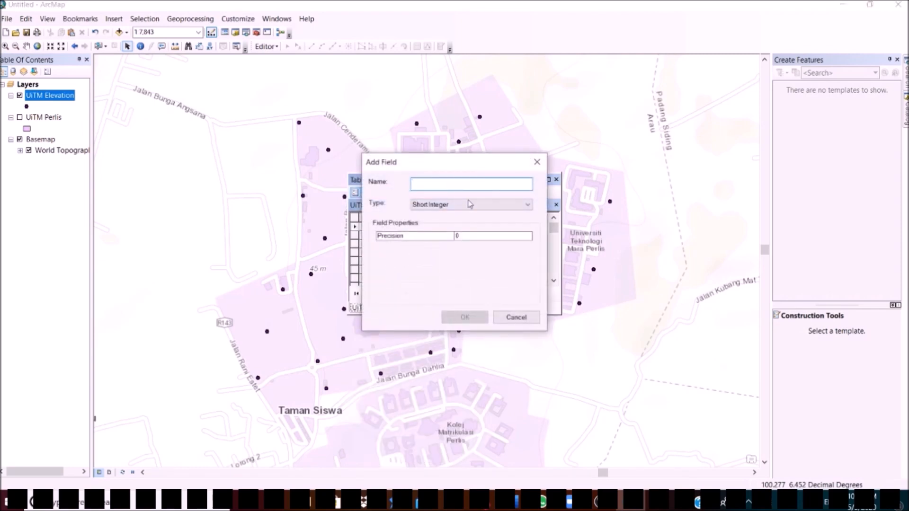
{"action": "type", "text": "El"}
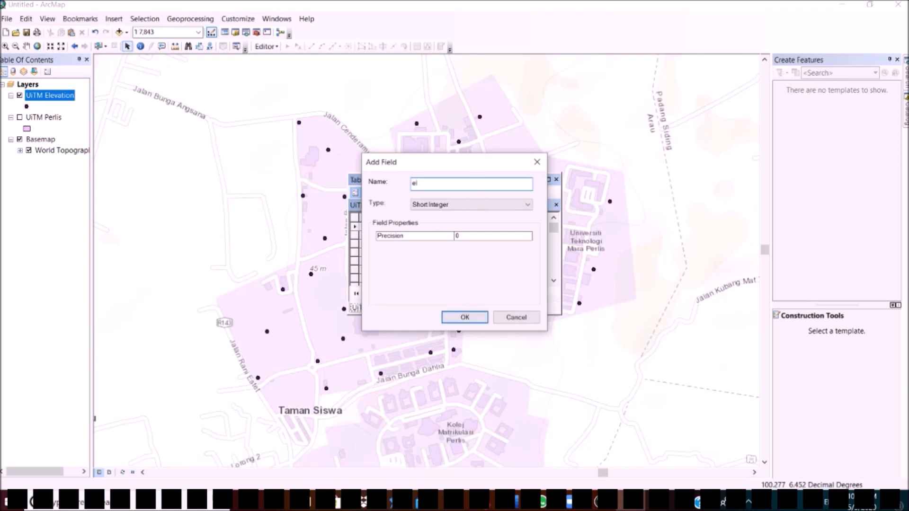
{"action": "key", "text": "BackSpace"}
{"action": "key", "text": "BackSpace"}
{"action": "type", "text": "Ele"}
{"action": "left_click", "coordinate": [473, 206]}
{"action": "left_click", "coordinate": [473, 207]}
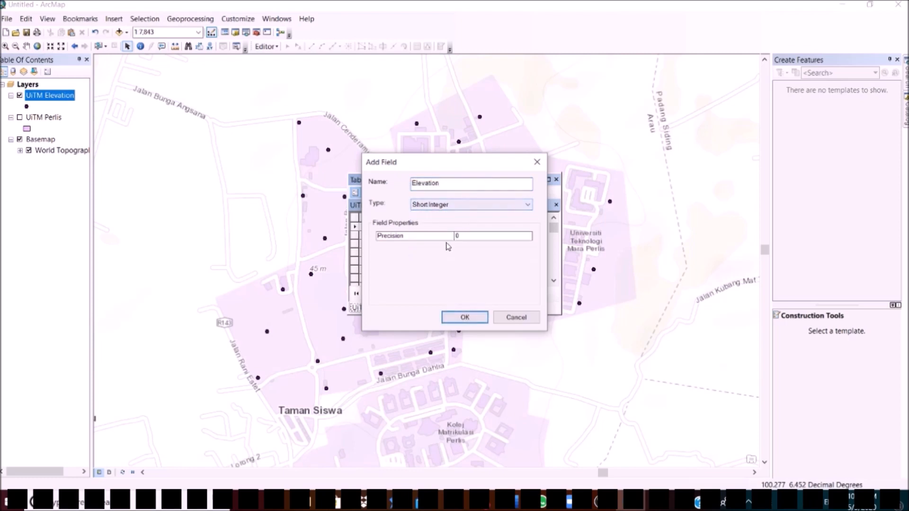
{"action": "left_click", "coordinate": [473, 205]}
{"action": "left_click", "coordinate": [467, 230]}
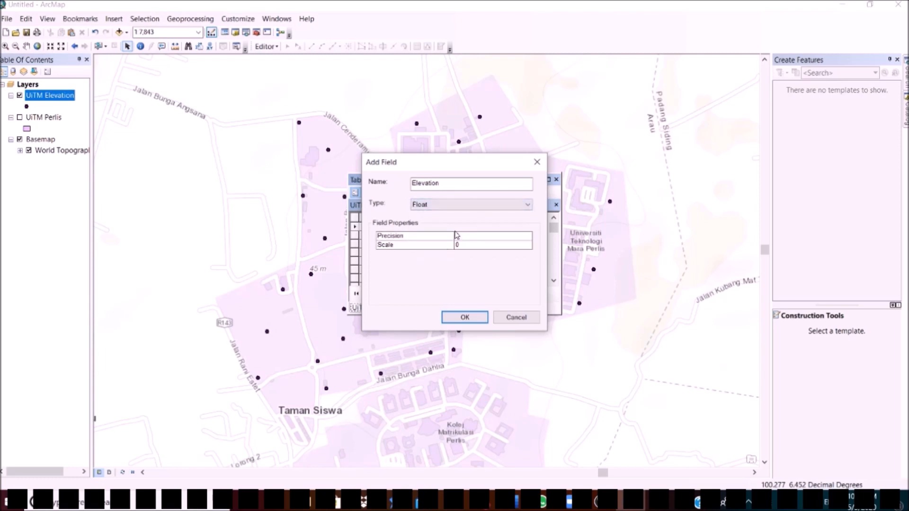
{"action": "left_click", "coordinate": [482, 205]}
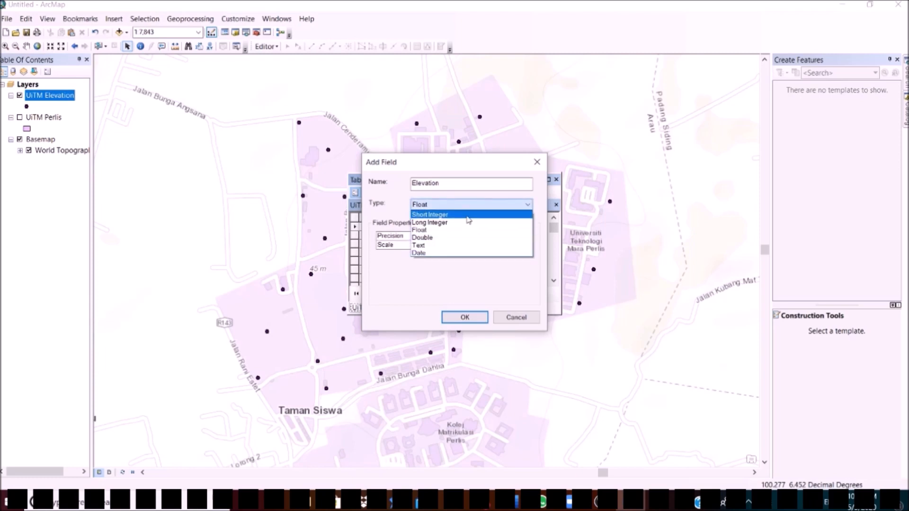
{"action": "left_click", "coordinate": [468, 216]}
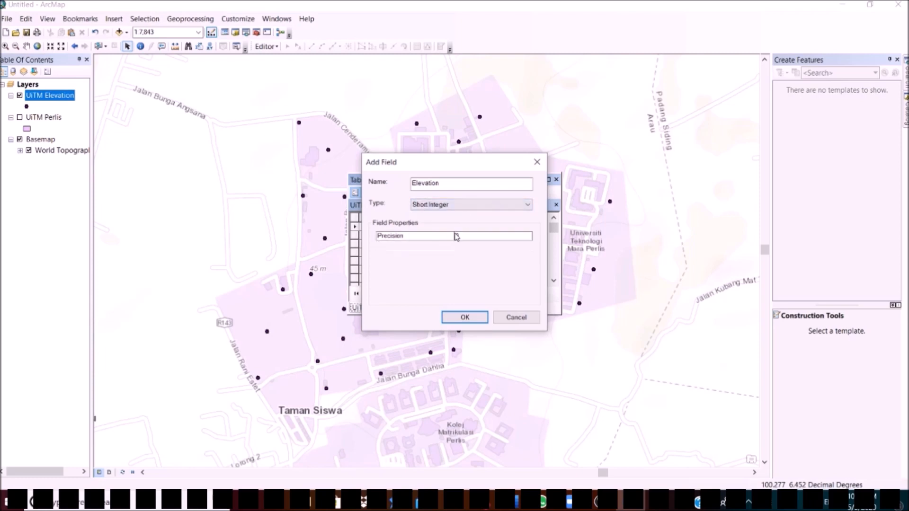
- Add the Elevation field as Short Integer, and move and shrink the table window to uncover the campus points
{"action": "left_click", "coordinate": [465, 317]}
{"action": "left_click", "coordinate": [466, 226]}
{"action": "left_click_drag", "start_coordinate": [463, 184], "coordinate": [658, 72]}
{"action": "left_click_drag", "start_coordinate": [627, 227], "coordinate": [627, 186]}
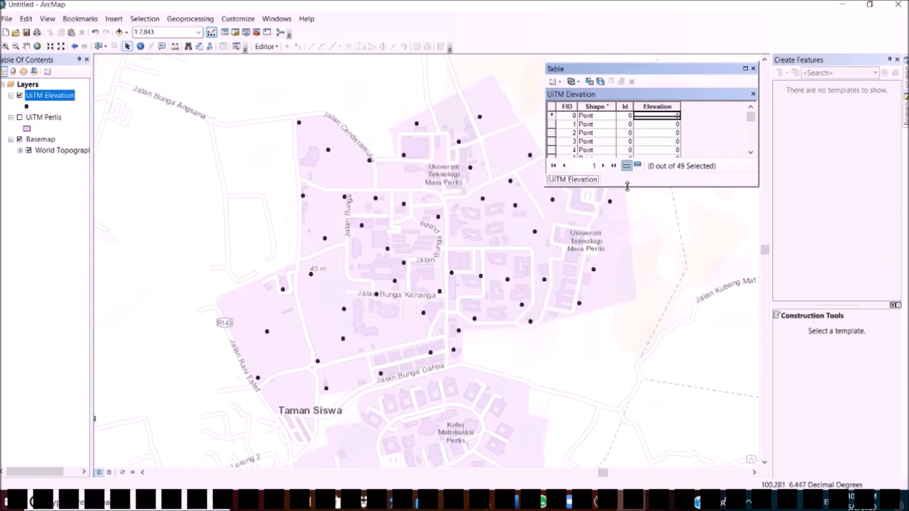
- Start editing and enter an Elevation value for every point in the table, beginning with 20, 6, 7 and 25 for FID 0 to 3
{"action": "left_click", "coordinate": [267, 46]}
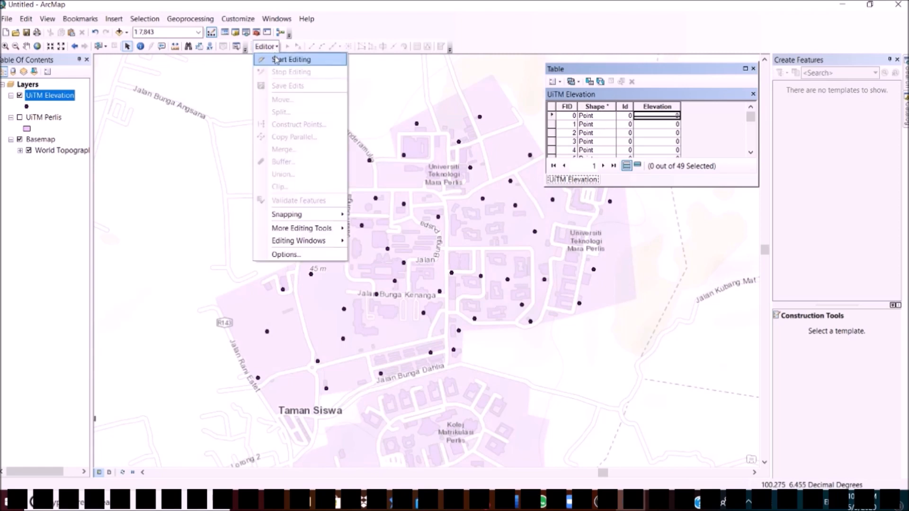
{"action": "left_click", "coordinate": [291, 57]}
{"action": "left_click", "coordinate": [552, 116]}
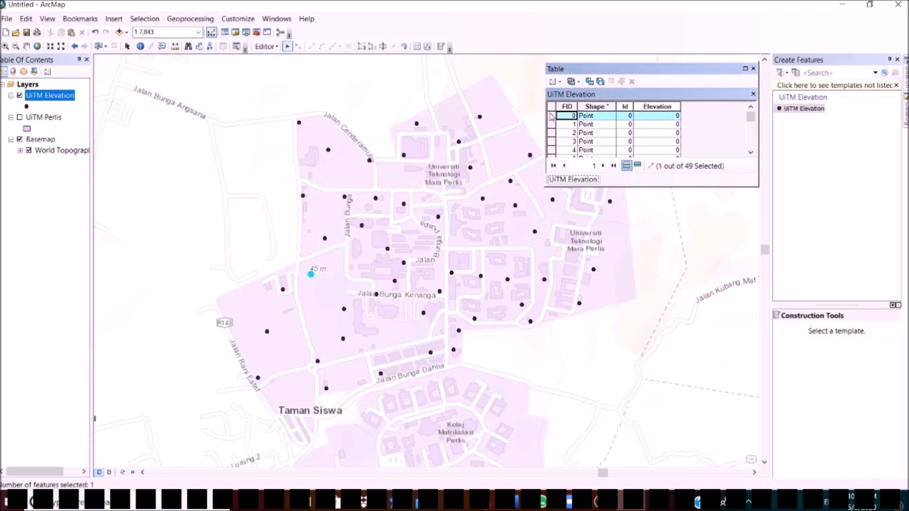
{"action": "double_click", "coordinate": [653, 117]}
{"action": "type", "text": "20"}
{"action": "scroll", "coordinate": [655, 141], "scroll_direction": "down", "scroll_amount": 1}
{"action": "left_click", "coordinate": [655, 124]}
{"action": "type", "text": "20"}
{"action": "left_click", "coordinate": [655, 133]}
{"action": "type", "text": "27"}
{"action": "left_click", "coordinate": [655, 142]}
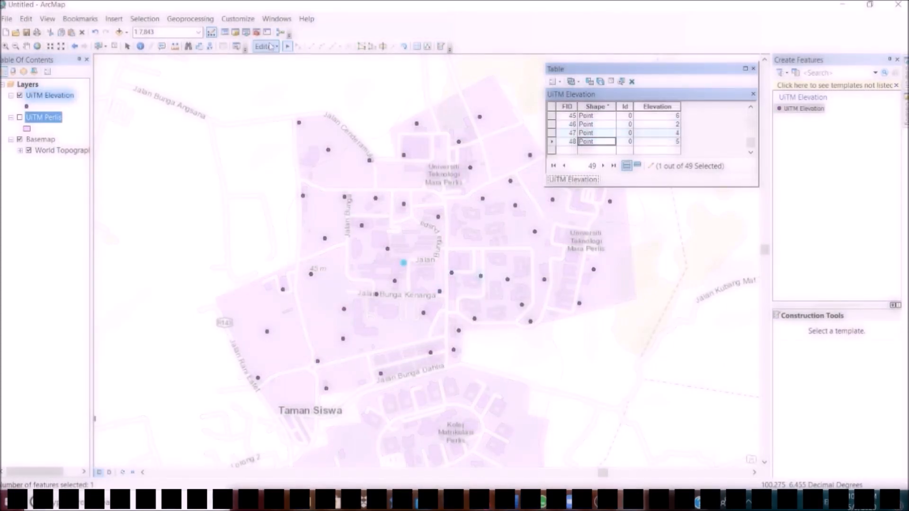
- Stop editing with the elevation values saved, and close the attribute table and the Create Features window
{"action": "left_click", "coordinate": [267, 46]}
{"action": "left_click", "coordinate": [296, 71]}
{"action": "left_click", "coordinate": [410, 289]}
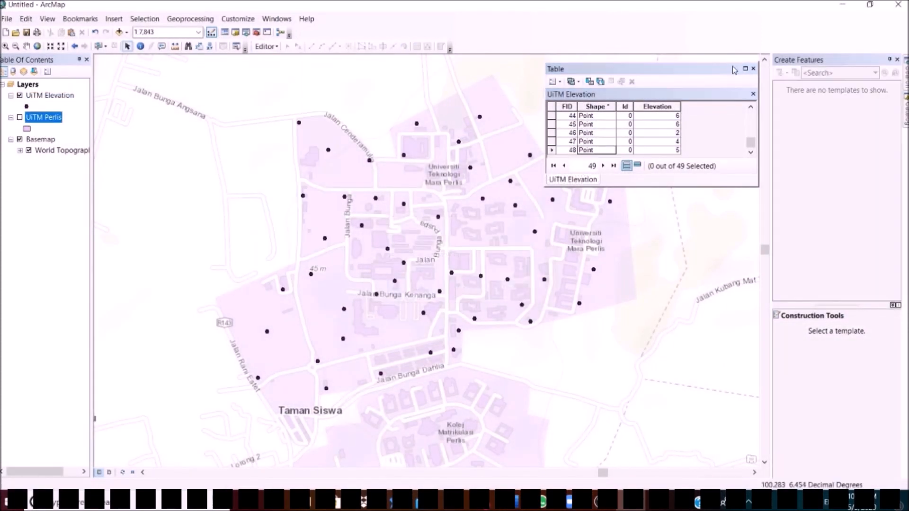
{"action": "left_click", "coordinate": [754, 68]}
{"action": "left_click", "coordinate": [897, 60]}
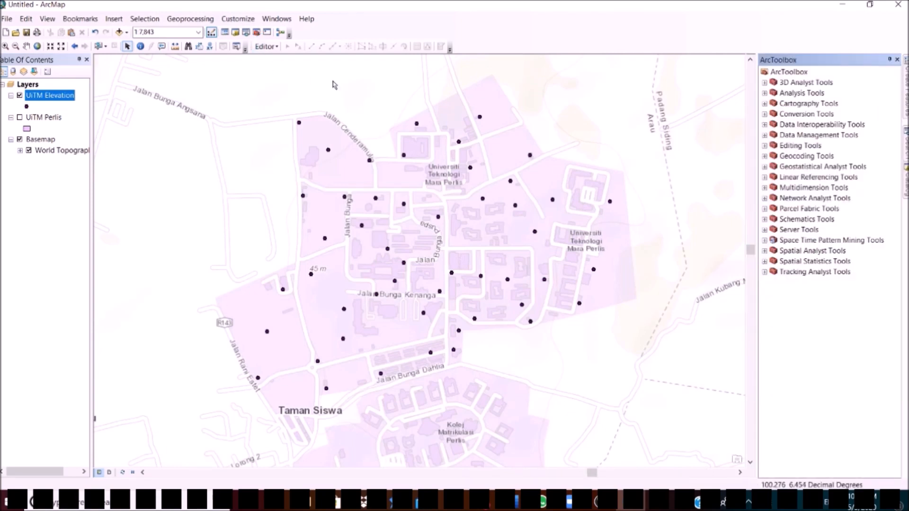
- Run the Add XY Coordinates data management tool on the UiTM Elevation layer and open the layer's attribute table
{"action": "left_click", "coordinate": [766, 136]}
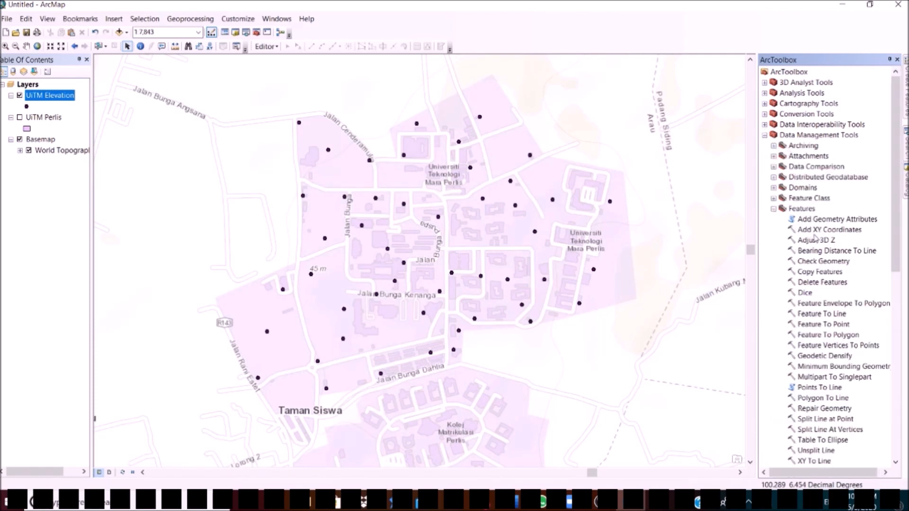
{"action": "double_click", "coordinate": [823, 231]}
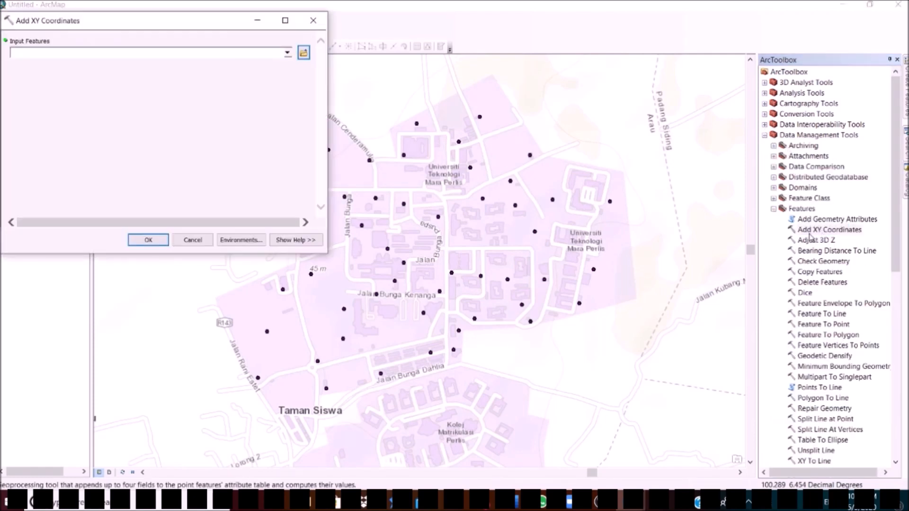
{"action": "left_click", "coordinate": [287, 53]}
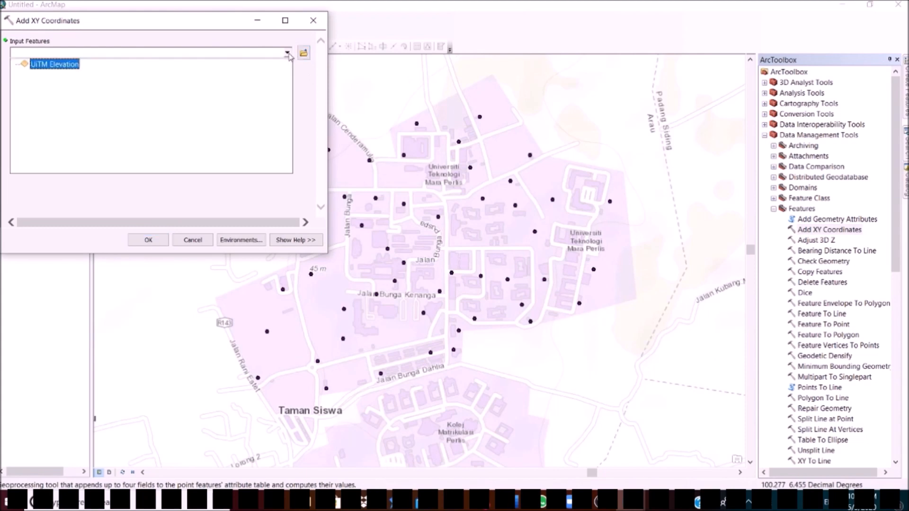
{"action": "left_click", "coordinate": [42, 72]}
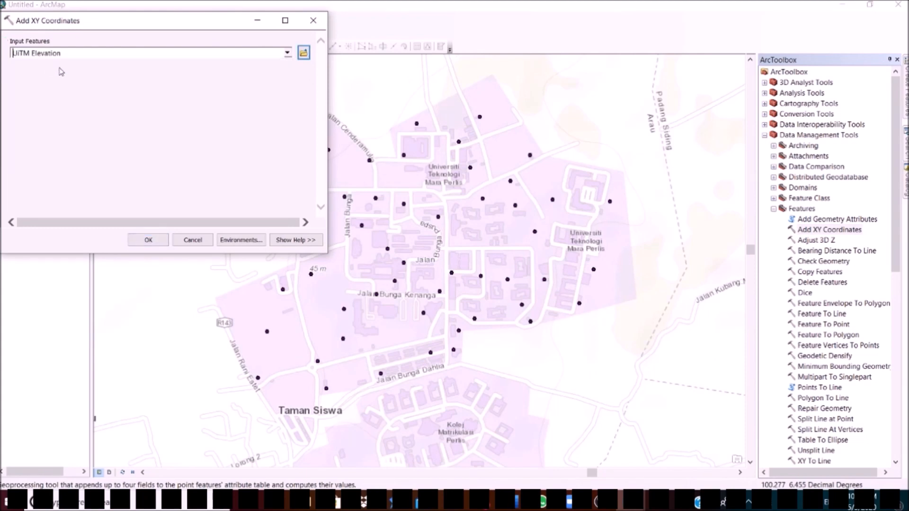
{"action": "left_click", "coordinate": [149, 240]}
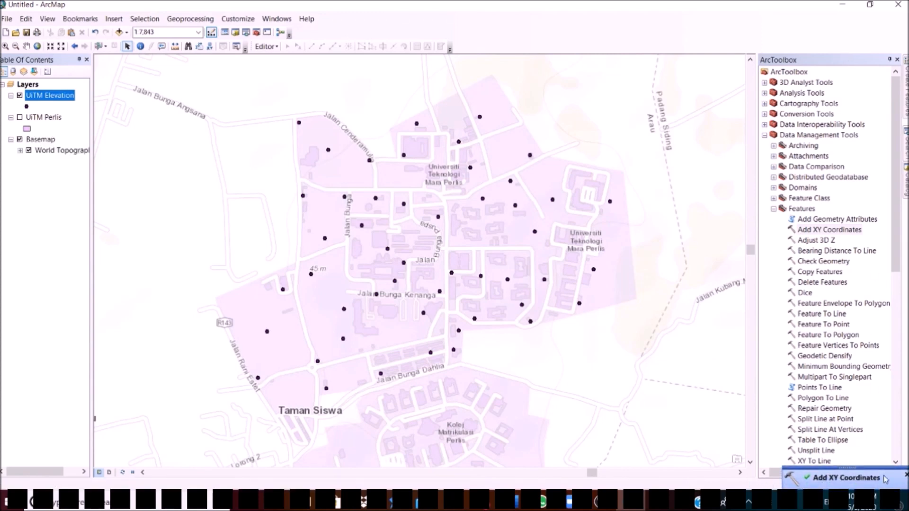
{"action": "right_click", "coordinate": [45, 93]}
{"action": "left_click", "coordinate": [78, 131]}
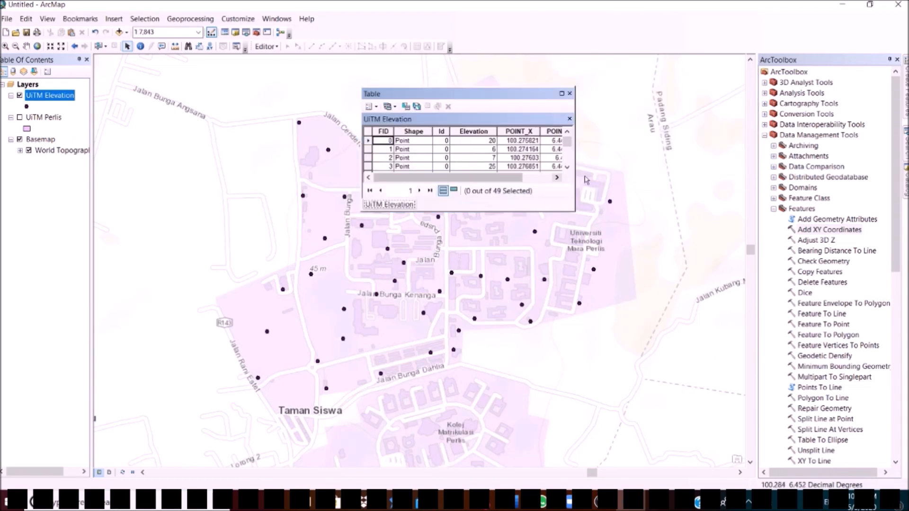
- Enlarge the UiTM Elevation attribute table to check its POINT_X and POINT_Y columns, close it, and expand the Spatial Analyst Tools
{"action": "left_click_drag", "start_coordinate": [575, 212], "coordinate": [569, 398]}
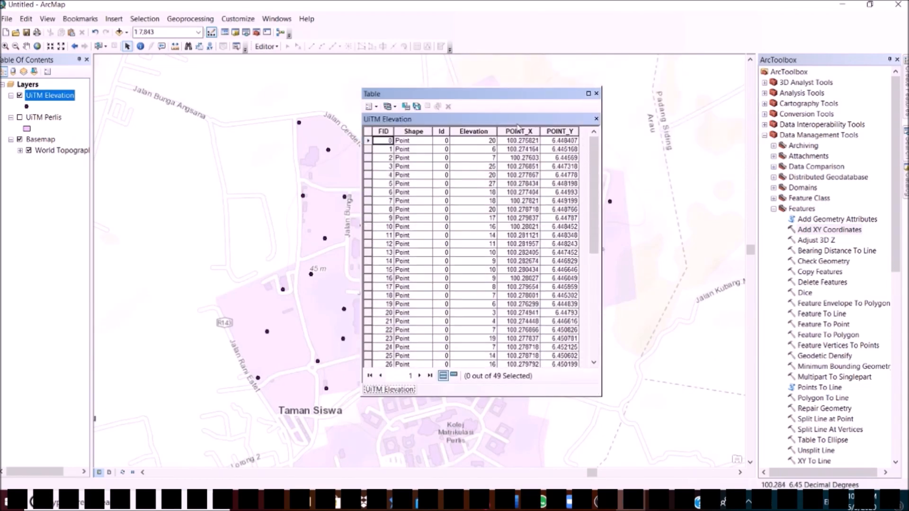
{"action": "left_click", "coordinate": [597, 93]}
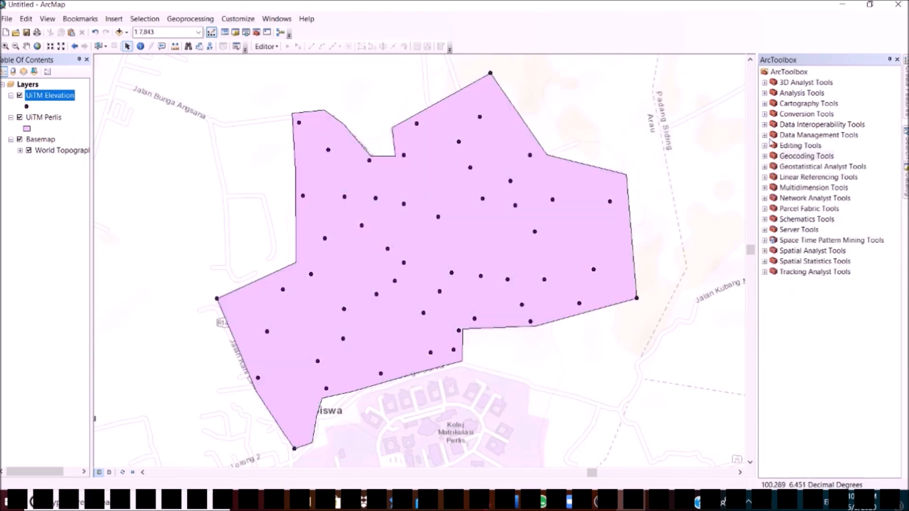
{"action": "left_click", "coordinate": [765, 250]}
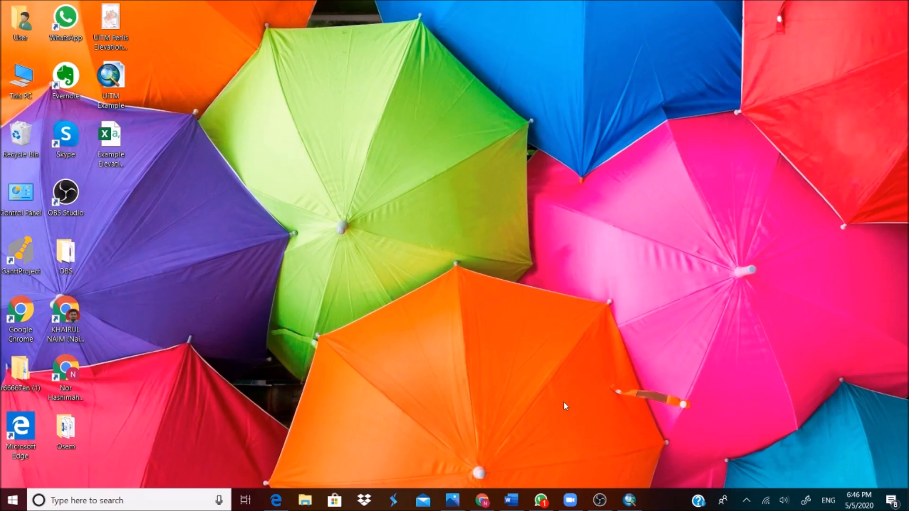
- Switch to the UiTM Example map document and load Example Elevation UiTM.csv from the desktop as the Add XY Data table
{"action": "left_click", "coordinate": [629, 500]}
{"action": "left_click", "coordinate": [9, 20]}
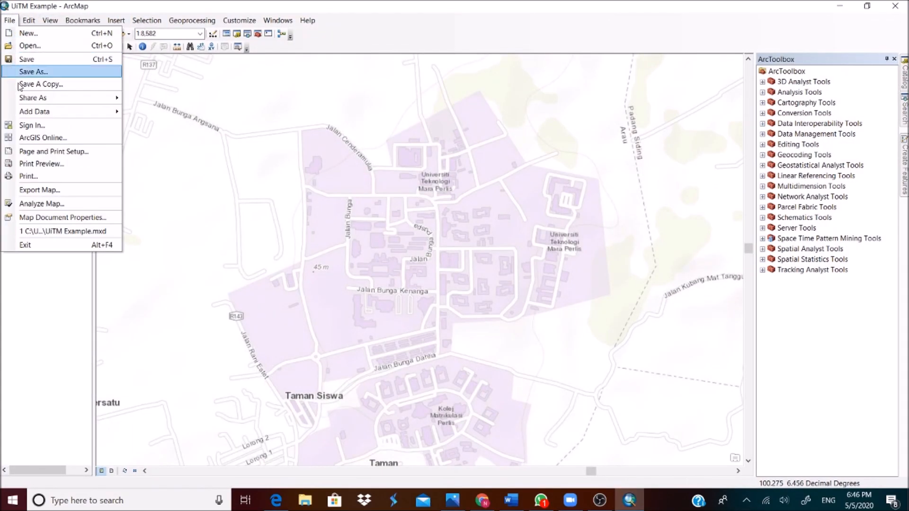
{"action": "mouse_move", "coordinate": [37, 113]}
{"action": "left_click", "coordinate": [199, 152]}
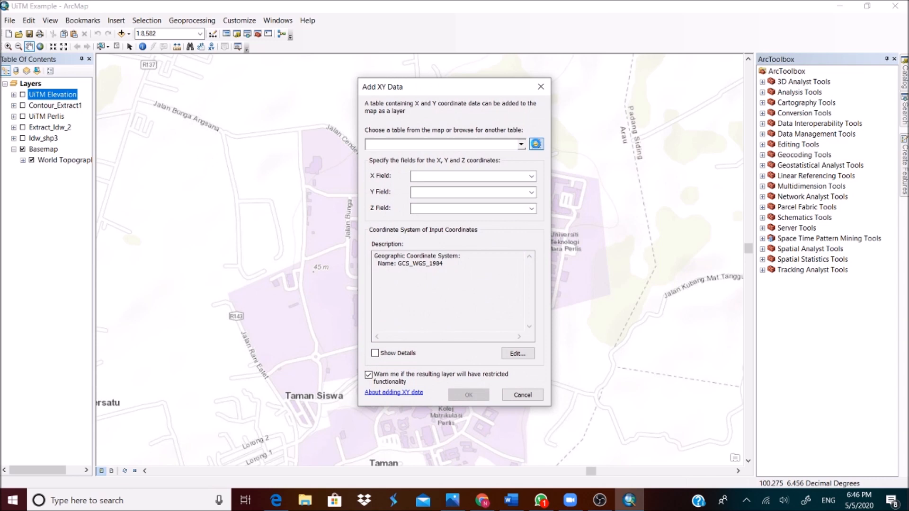
{"action": "left_click", "coordinate": [537, 144]}
{"action": "double_click", "coordinate": [386, 189]}
{"action": "left_click", "coordinate": [373, 221]}
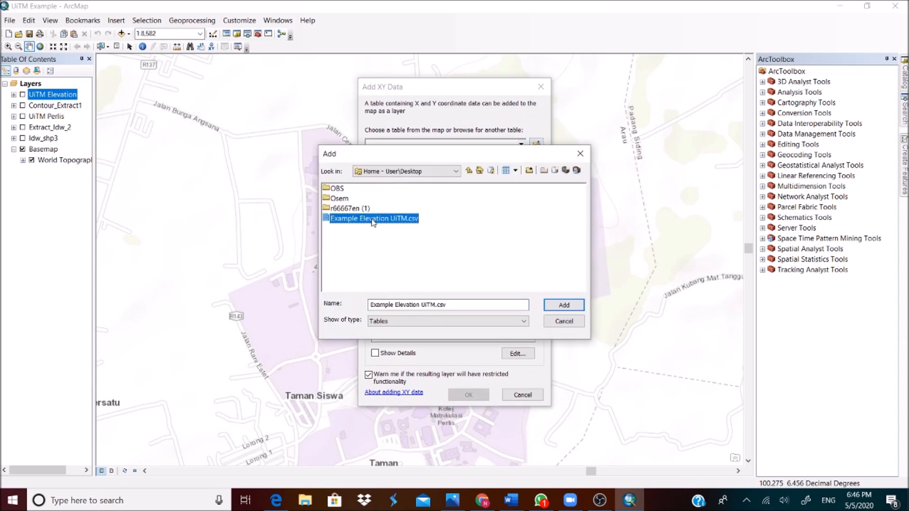
{"action": "left_click", "coordinate": [566, 306]}
- Assign X, Y and Elevation as the X, Y and Z fields, and add the CSV points to the map
{"action": "left_click", "coordinate": [531, 209]}
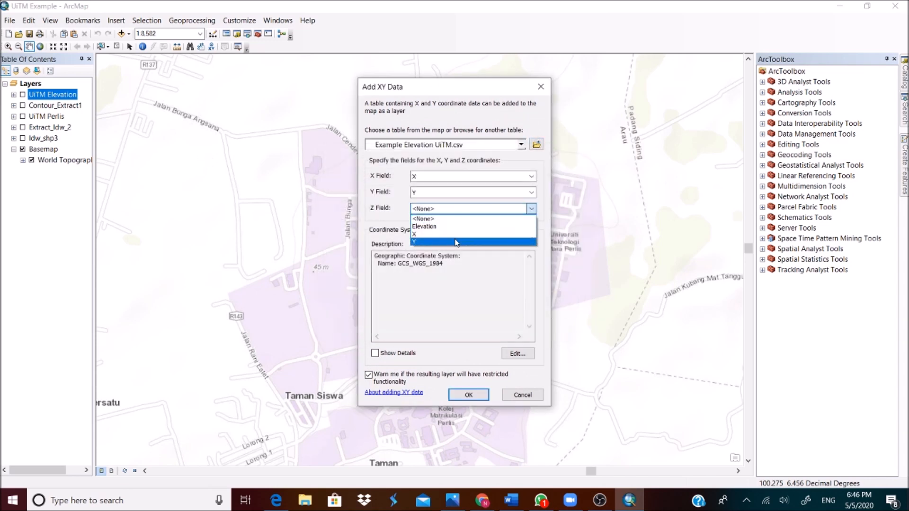
{"action": "left_click", "coordinate": [454, 227]}
{"action": "left_click", "coordinate": [506, 177]}
{"action": "left_click", "coordinate": [507, 192]}
{"action": "left_click", "coordinate": [508, 194]}
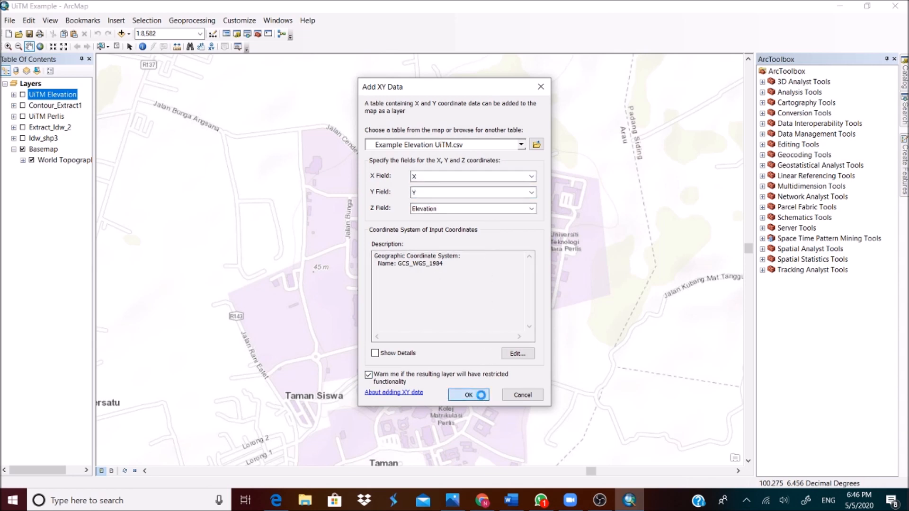
{"action": "left_click", "coordinate": [496, 314]}
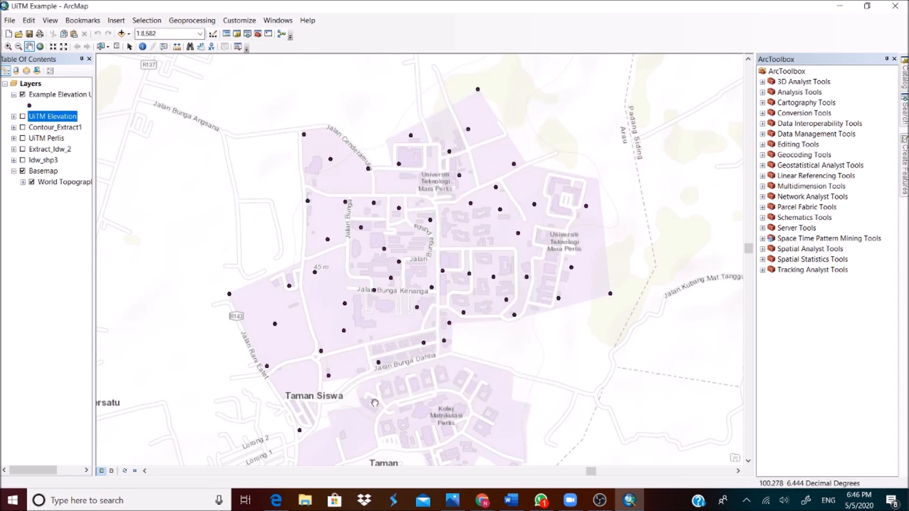
- Open the attribute table of the UiTM Elevation layer, examine its Elevation and coordinate columns at full size, and close it
{"action": "right_click", "coordinate": [61, 122]}
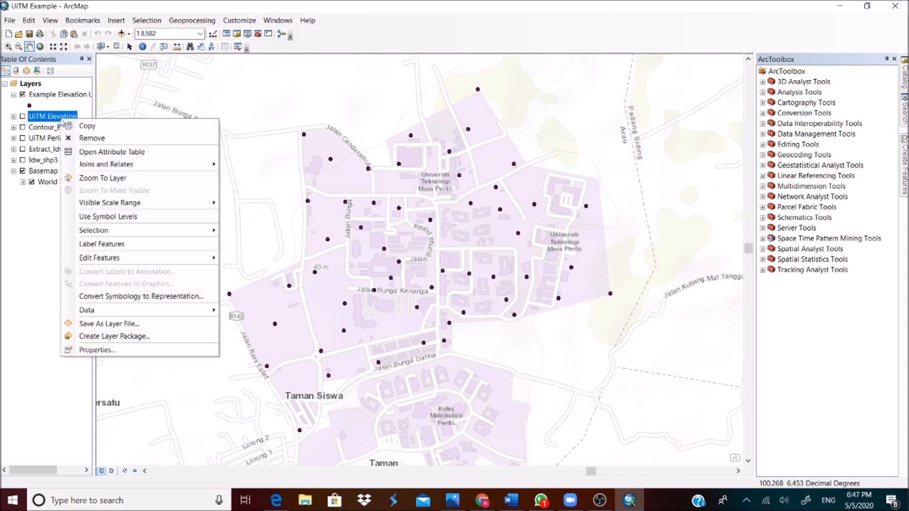
{"action": "left_click", "coordinate": [90, 152]}
{"action": "left_click", "coordinate": [541, 219]}
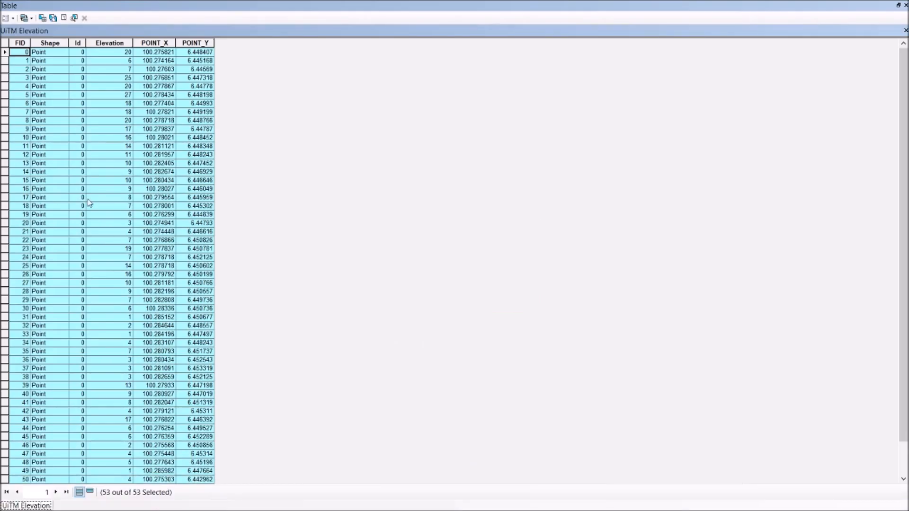
{"action": "left_click", "coordinate": [897, 6]}
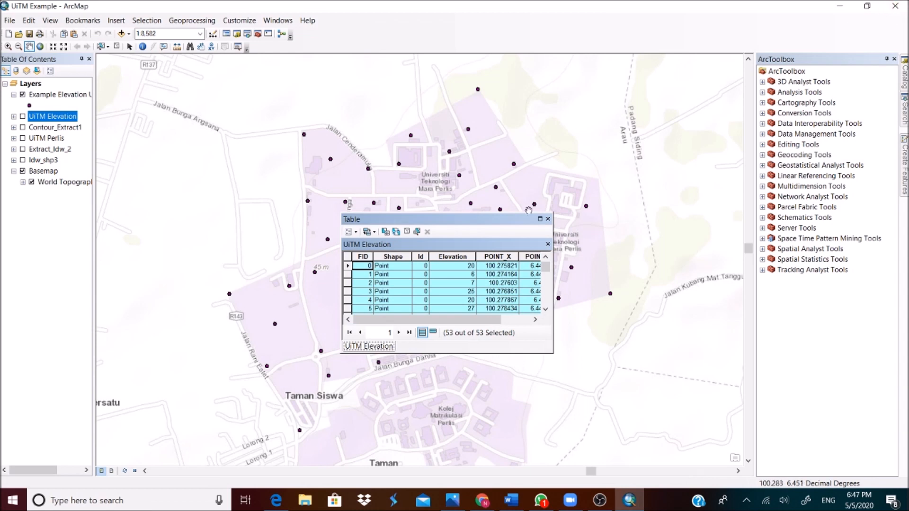
{"action": "left_click", "coordinate": [547, 219]}
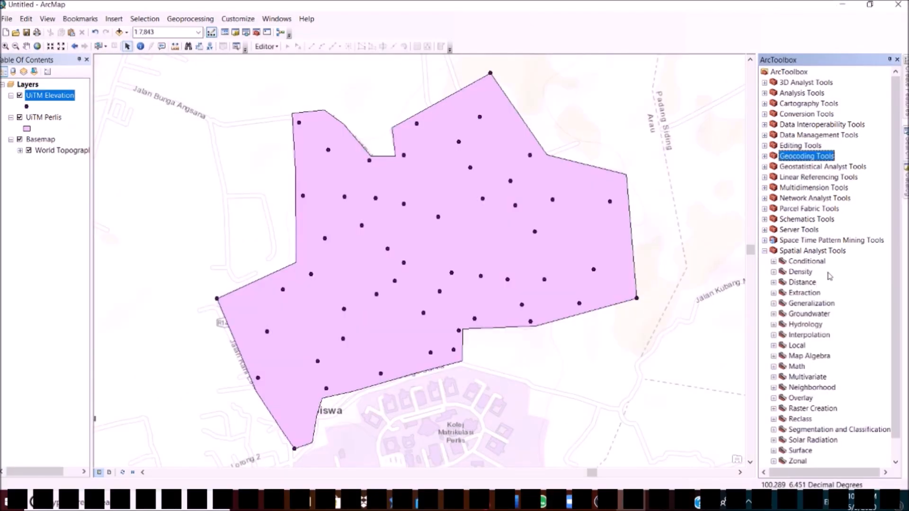
- Run the Spatial Analyst IDW interpolation on the UiTM Elevation points with Elevation as the Z value field
{"action": "scroll", "coordinate": [829, 276], "scroll_direction": "down", "scroll_amount": 1}
{"action": "left_click", "coordinate": [774, 314]}
{"action": "scroll", "coordinate": [805, 284], "scroll_direction": "down", "scroll_amount": 2}
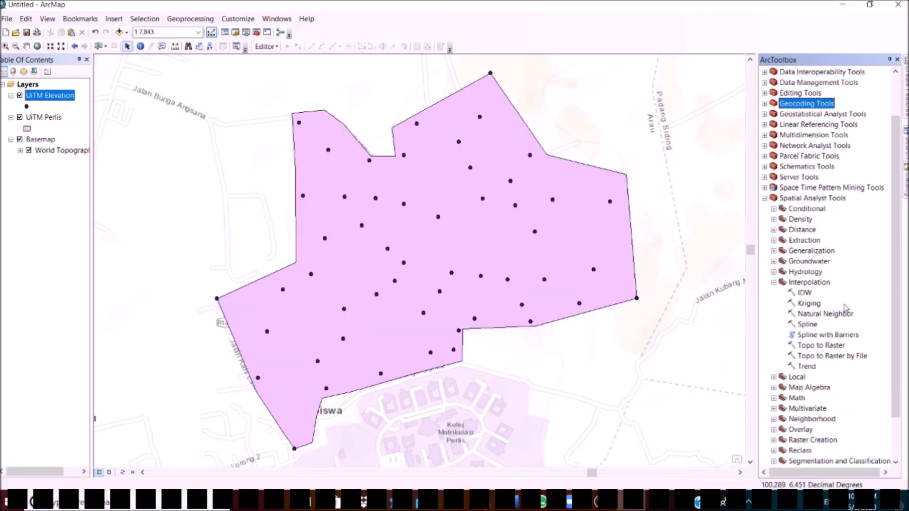
{"action": "double_click", "coordinate": [804, 261]}
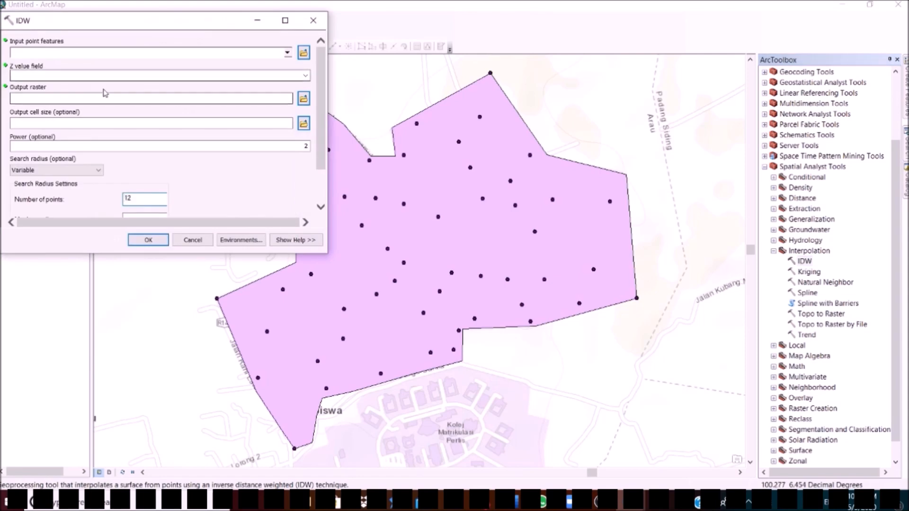
{"action": "left_click", "coordinate": [287, 53]}
{"action": "left_click", "coordinate": [53, 64]}
{"action": "left_click", "coordinate": [303, 76]}
{"action": "left_click", "coordinate": [195, 161]}
{"action": "left_click", "coordinate": [304, 76]}
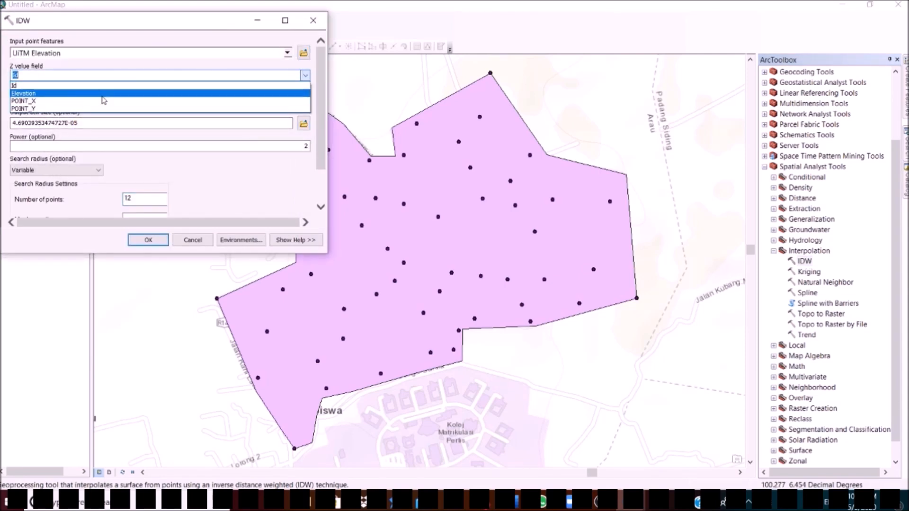
{"action": "left_click", "coordinate": [222, 93]}
{"action": "left_click", "coordinate": [149, 240]}
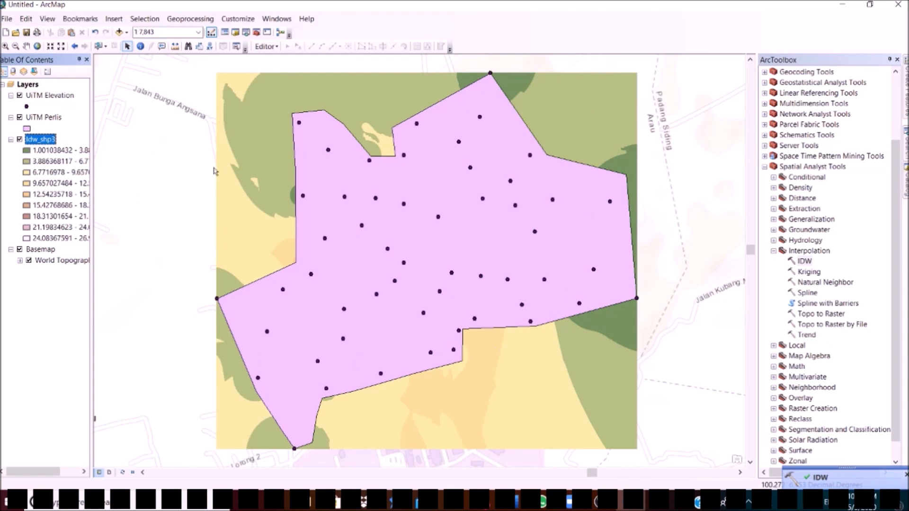
- Run Extract by Mask on the Idw_shp3 raster with UiTM Perlis as the feature mask and Extract_Idw_2 as the output
{"action": "left_click", "coordinate": [774, 209]}
{"action": "double_click", "coordinate": [800, 240]}
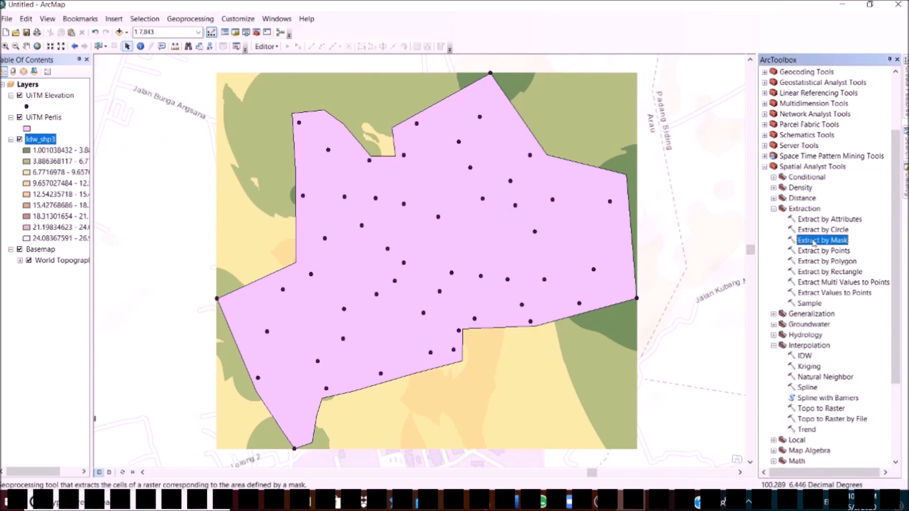
{"action": "left_click", "coordinate": [288, 54]}
{"action": "left_click", "coordinate": [46, 70]}
{"action": "left_click", "coordinate": [288, 78]}
{"action": "left_click", "coordinate": [50, 100]}
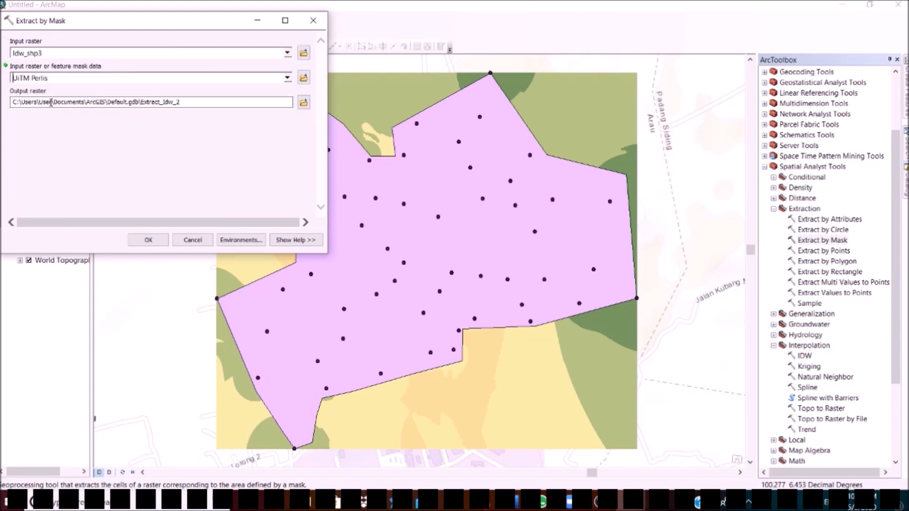
{"action": "left_click", "coordinate": [149, 241]}
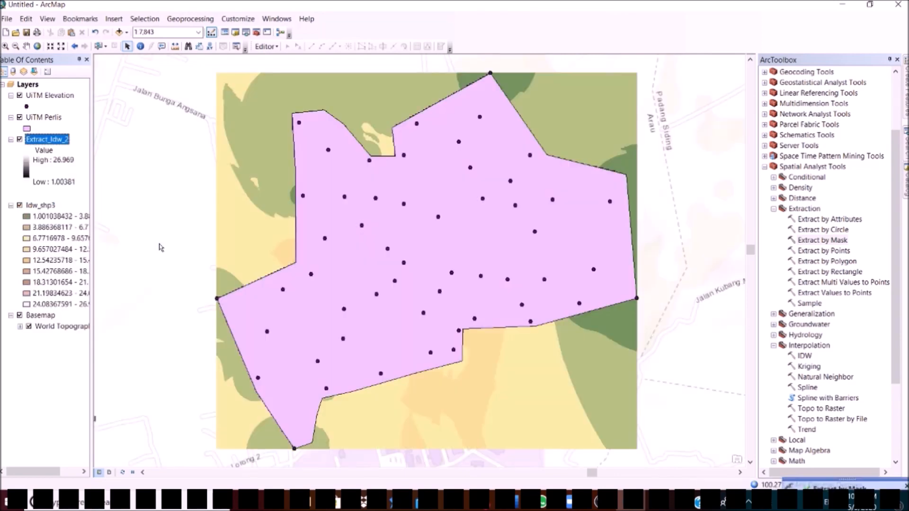
- Hide the UiTM Perlis polygon and the Idw_shp3 raster, and collapse the Idw_shp3 legend
{"action": "left_click", "coordinate": [19, 117]}
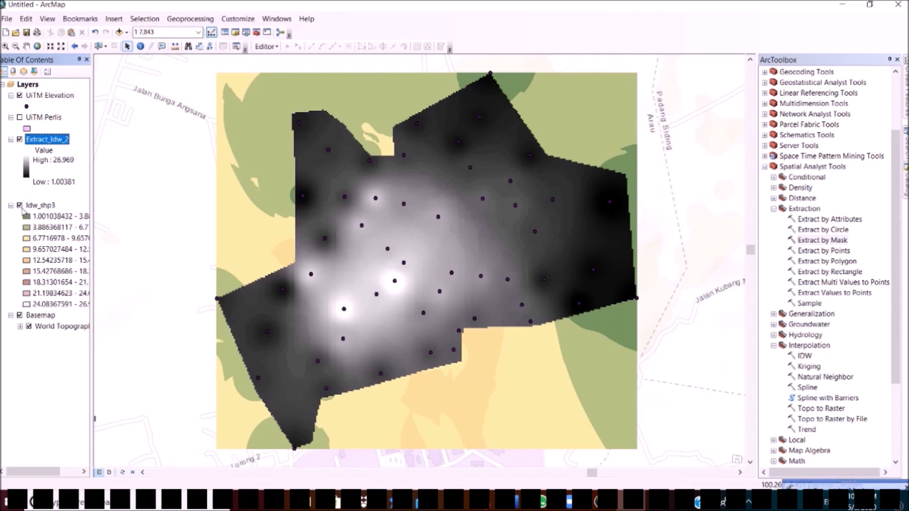
{"action": "left_click", "coordinate": [20, 205]}
{"action": "left_click", "coordinate": [11, 205]}
{"action": "left_click", "coordinate": [20, 117]}
{"action": "left_click", "coordinate": [20, 117]}
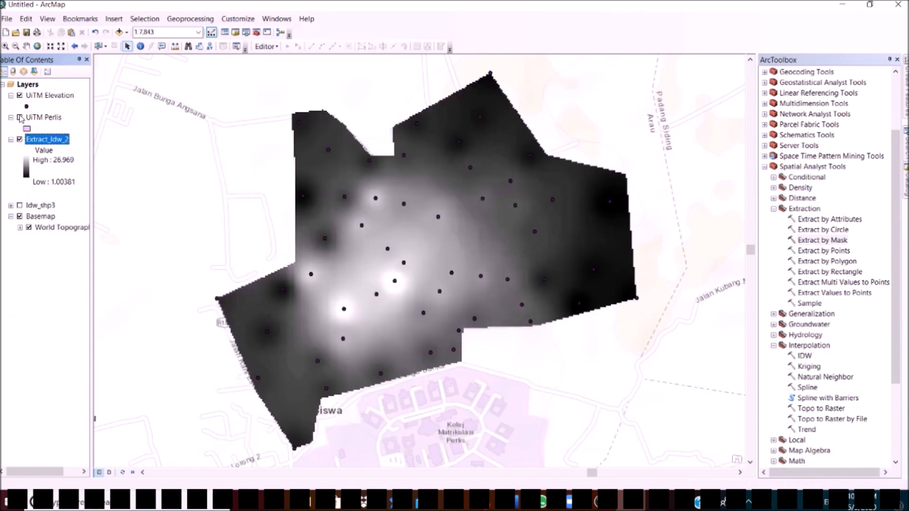
- Give the Extract_Idw_2 raster a red-yellow-green-blue stretched color ramp with the hillshade effect, and apply it
{"action": "double_click", "coordinate": [54, 141]}
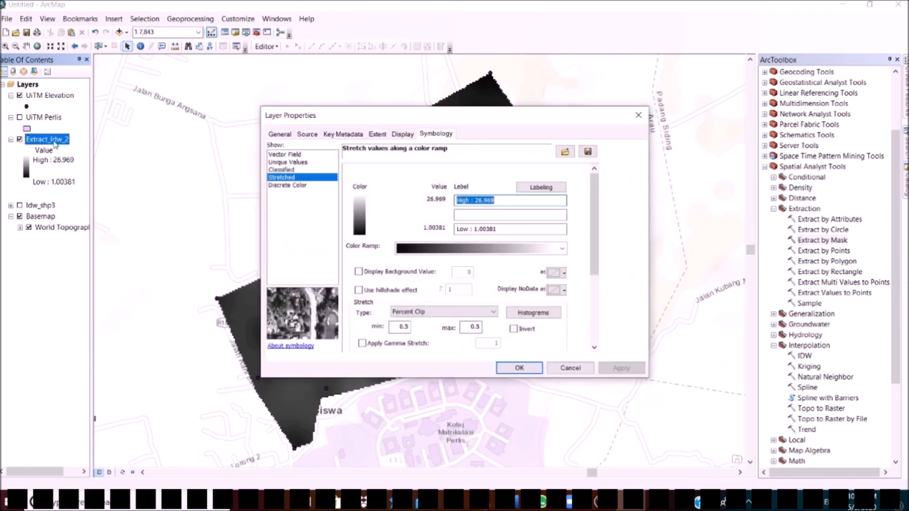
{"action": "left_click", "coordinate": [506, 250]}
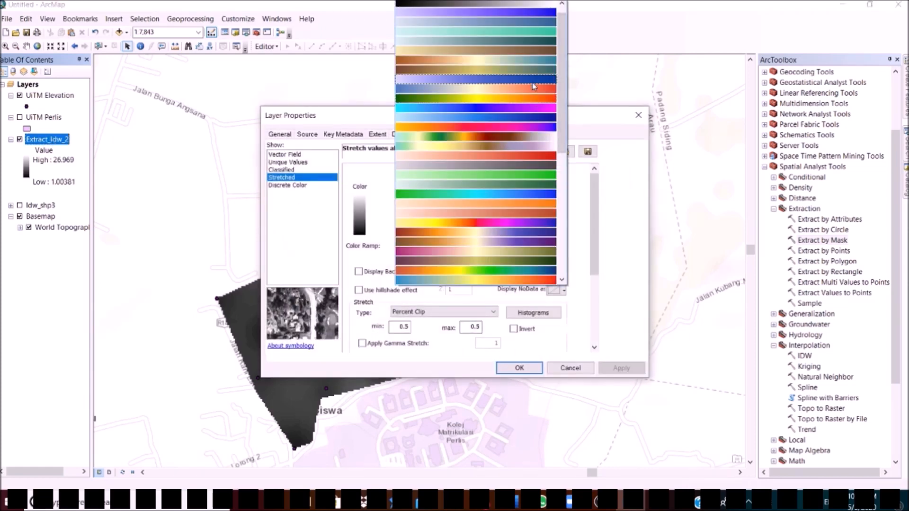
{"action": "left_click", "coordinate": [505, 270]}
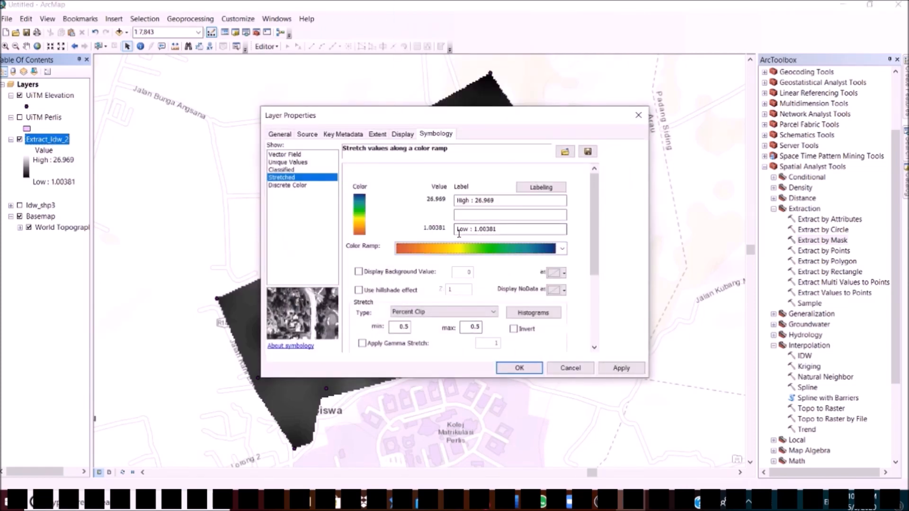
{"action": "left_click_drag", "start_coordinate": [426, 115], "coordinate": [649, 86]}
{"action": "left_click", "coordinate": [865, 389]}
{"action": "left_click", "coordinate": [604, 256]}
{"action": "left_click", "coordinate": [868, 334]}
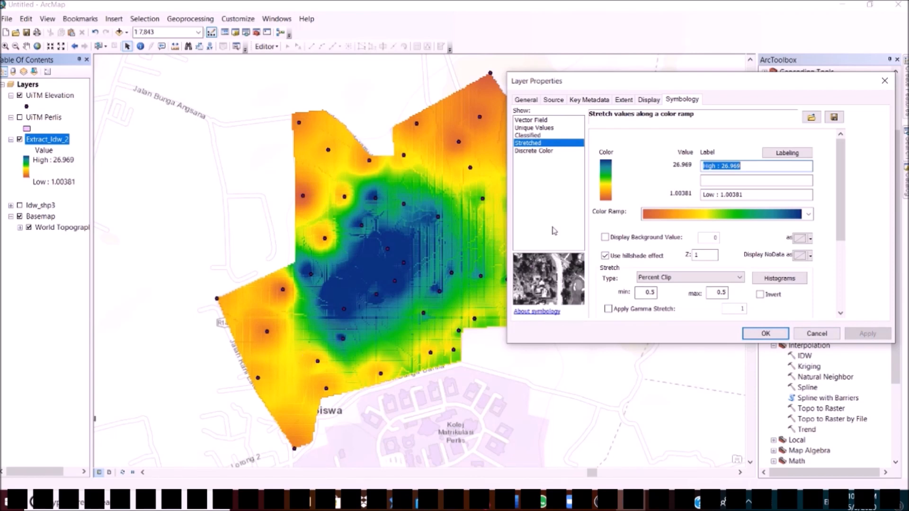
{"action": "left_click", "coordinate": [527, 136]}
{"action": "left_click", "coordinate": [838, 195]}
{"action": "left_click", "coordinate": [743, 345]}
{"action": "left_click", "coordinate": [868, 334]}
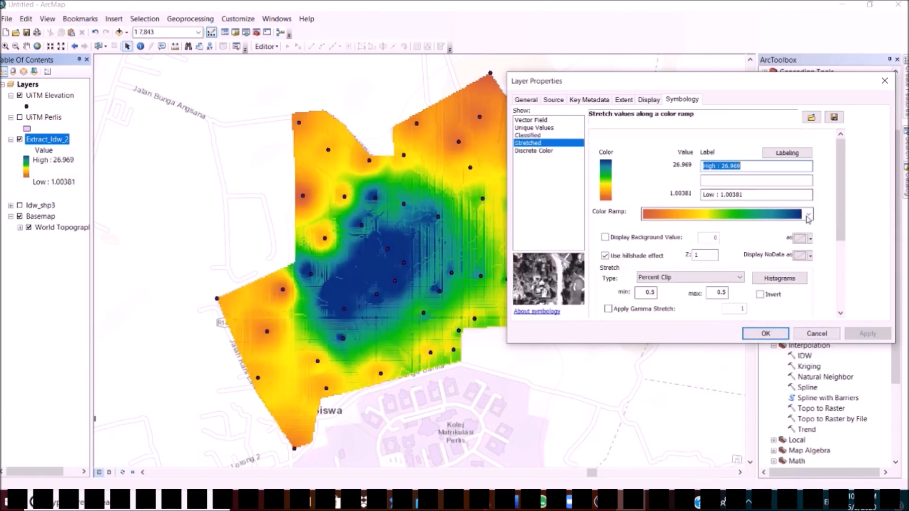
- Generate advanced labeling for the stretched color ramp with 10 intervals
{"action": "left_click", "coordinate": [788, 155]}
{"action": "double_click", "coordinate": [713, 108]}
{"action": "type", "text": "10"}
{"action": "left_click", "coordinate": [802, 130]}
- Relabel the six lowest color ramp values, from the lowest upward, as 2, 4, 6, 8, 10 and 12
{"action": "left_click", "coordinate": [708, 245]}
{"action": "type", "text": "2"}
{"action": "left_click", "coordinate": [706, 235]}
{"action": "type", "text": "4"}
{"action": "left_click", "coordinate": [707, 226]}
{"action": "type", "text": "6"}
{"action": "left_click", "coordinate": [706, 216]}
{"action": "type", "text": "8"}
{"action": "left_click", "coordinate": [705, 207]}
{"action": "type", "text": "10"}
{"action": "left_click", "coordinate": [706, 197]}
{"action": "type", "text": "12"}
- Relabel the remaining higher color ramp values upward as 14, 16, 18 and 20, and the highest value as > 21
{"action": "left_click", "coordinate": [690, 244]}
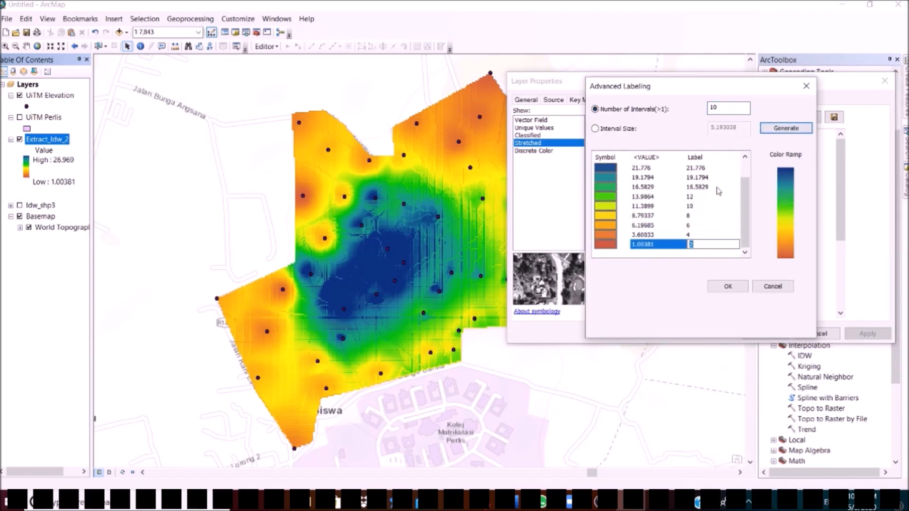
{"action": "scroll", "coordinate": [719, 191], "scroll_direction": "up", "scroll_amount": 1}
{"action": "left_click", "coordinate": [706, 206]}
{"action": "type", "text": "14"}
{"action": "left_click", "coordinate": [706, 197]}
{"action": "type", "text": "16"}
{"action": "left_click", "coordinate": [706, 187]}
{"action": "type", "text": "18"}
{"action": "left_click", "coordinate": [706, 177]}
{"action": "type", "text": "> 2"}
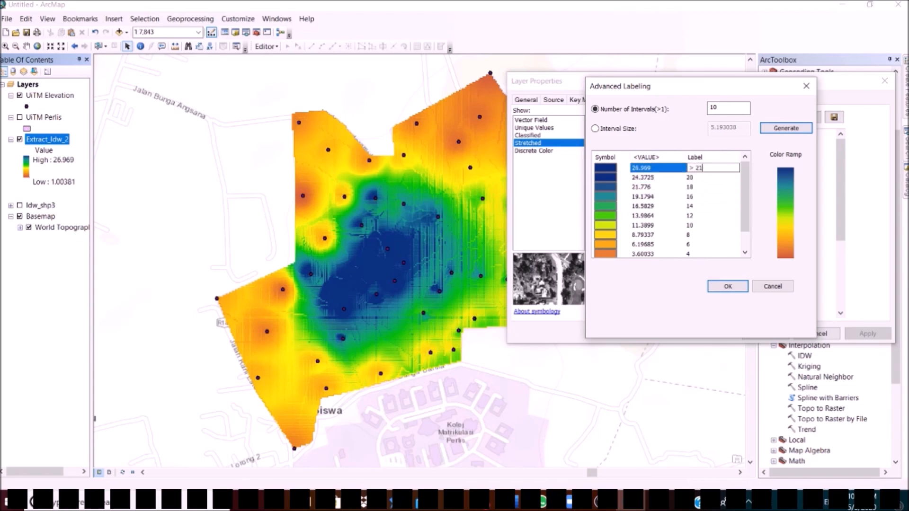
{"action": "type", "text": "1"}
- Accept the advanced labels, apply them to the Extract_Idw_2 symbology, and close the layer properties
{"action": "left_click", "coordinate": [728, 287]}
{"action": "left_click", "coordinate": [867, 334]}
{"action": "left_click", "coordinate": [788, 155]}
{"action": "left_click", "coordinate": [729, 286]}
{"action": "left_click", "coordinate": [867, 333]}
{"action": "left_click", "coordinate": [777, 334]}
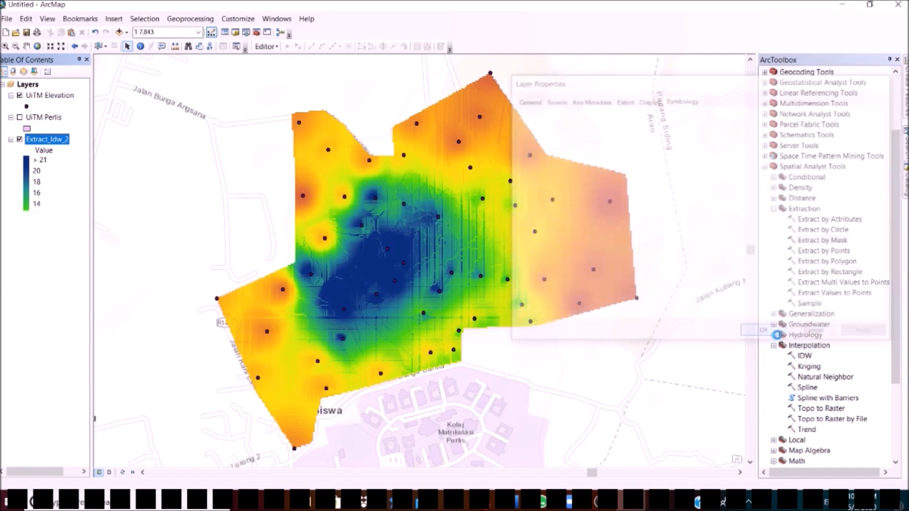
- Compare the elevation raster with the campus boundary by showing the UiTM Perlis polygon and hiding it again
{"action": "scroll", "coordinate": [439, 290], "scroll_direction": "down", "scroll_amount": 1}
{"action": "scroll", "coordinate": [439, 290], "scroll_direction": "up", "scroll_amount": 1}
{"action": "left_click", "coordinate": [19, 117]}
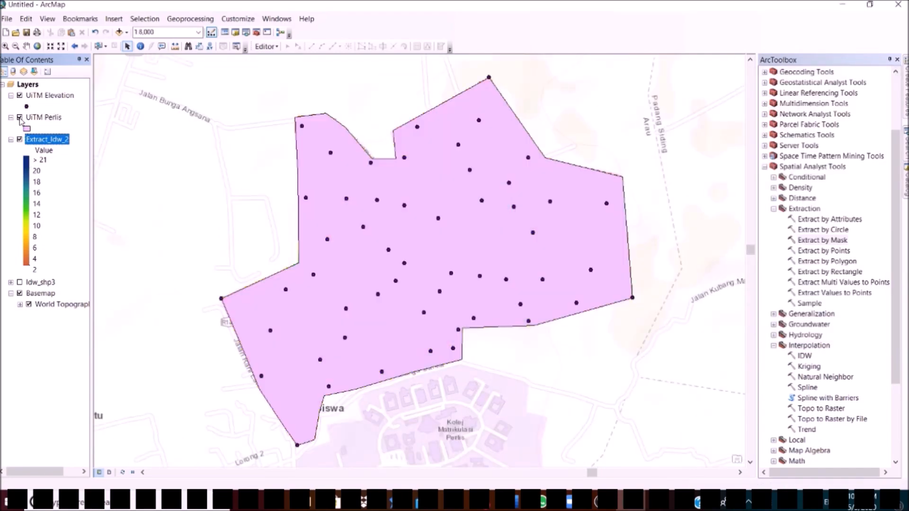
{"action": "left_click", "coordinate": [20, 117]}
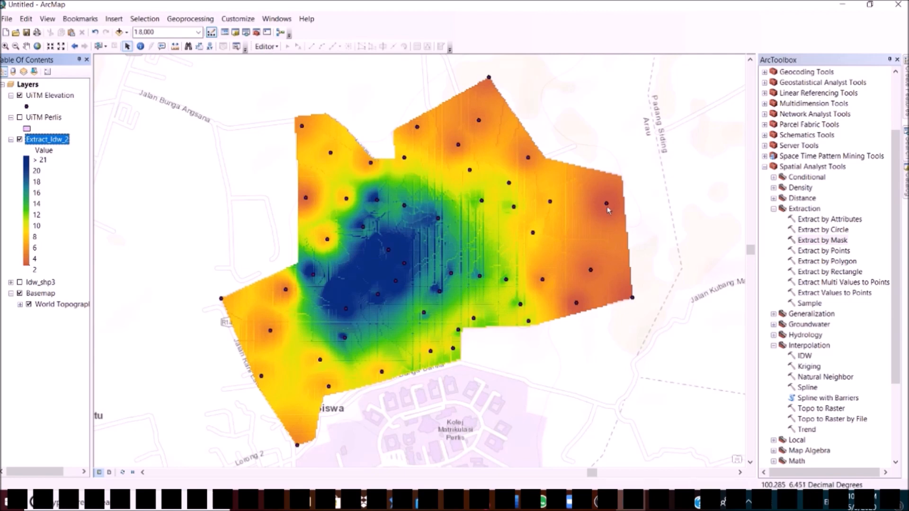
- Invert the color ramp of the Extract_Idw_2 raster, apply the change, and close the layer properties
{"action": "double_click", "coordinate": [43, 151]}
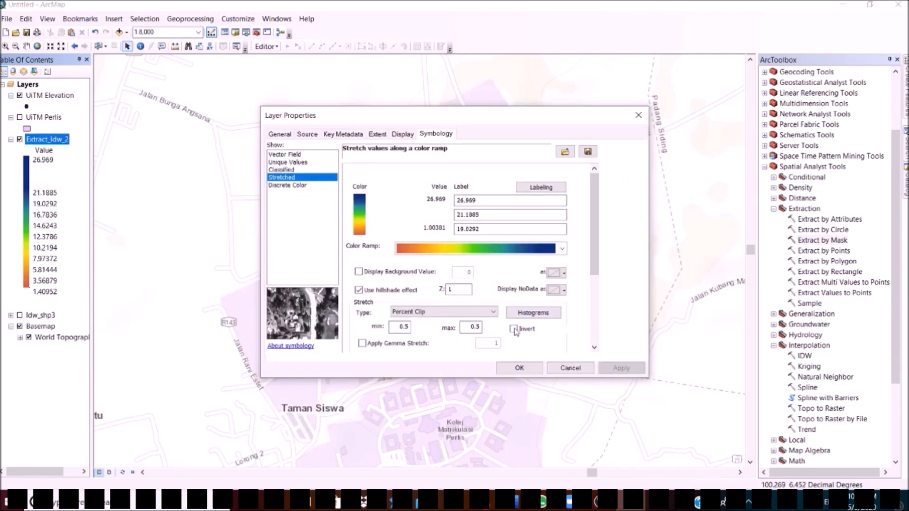
{"action": "left_click", "coordinate": [514, 329]}
{"action": "left_click", "coordinate": [622, 368]}
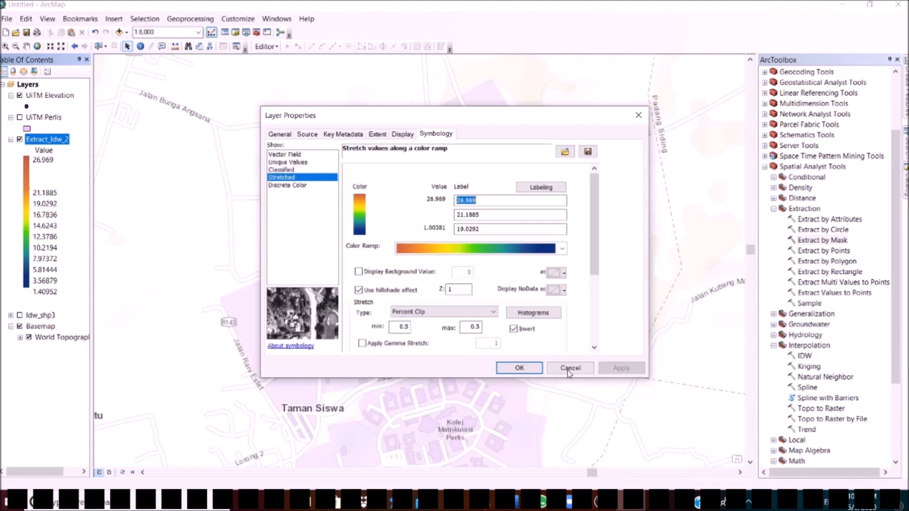
{"action": "left_click", "coordinate": [570, 368]}
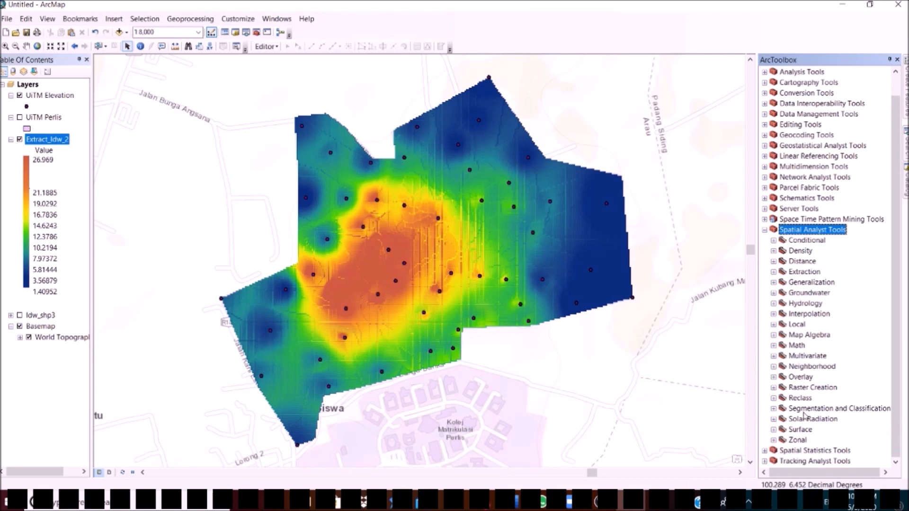
- Generate contour lines from the Extract_Idw_2 raster with the Contour surface tool, using a contour interval of 5
{"action": "left_click", "coordinate": [774, 430]}
{"action": "double_click", "coordinate": [821, 359]}
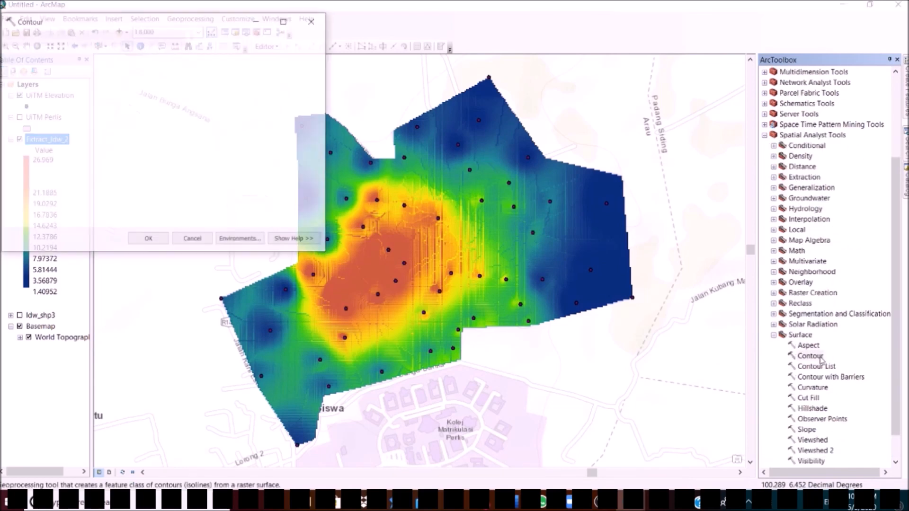
{"action": "left_click", "coordinate": [288, 54]}
{"action": "left_click_drag", "start_coordinate": [136, 21], "coordinate": [295, 58]}
{"action": "left_click", "coordinate": [447, 90]}
{"action": "left_click", "coordinate": [227, 96]}
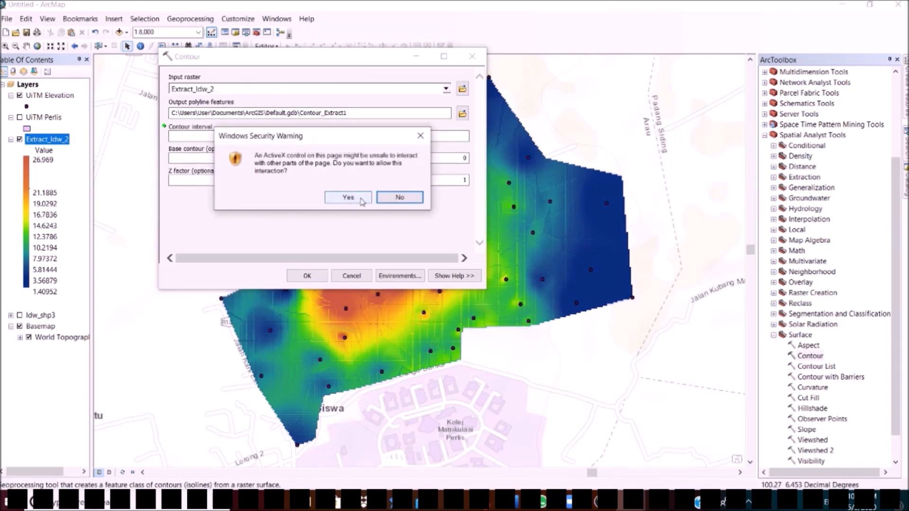
{"action": "left_click", "coordinate": [362, 202]}
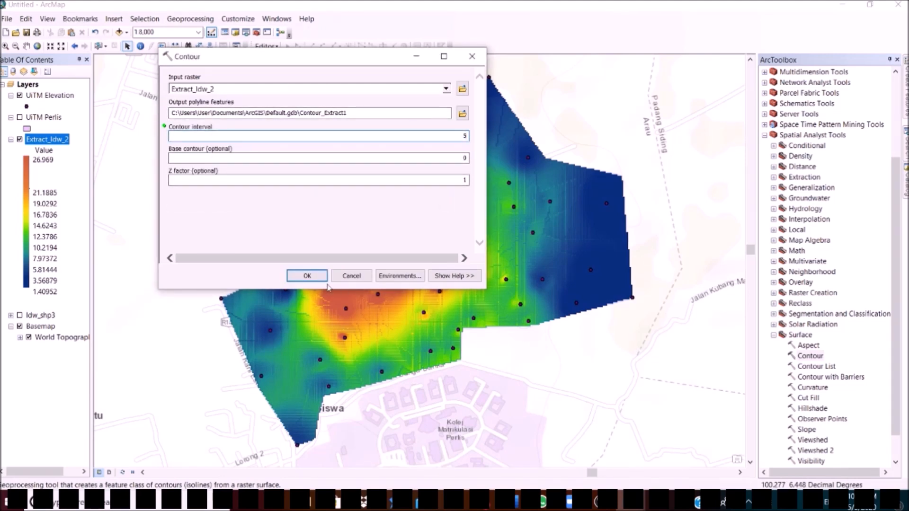
{"action": "left_click", "coordinate": [307, 276]}
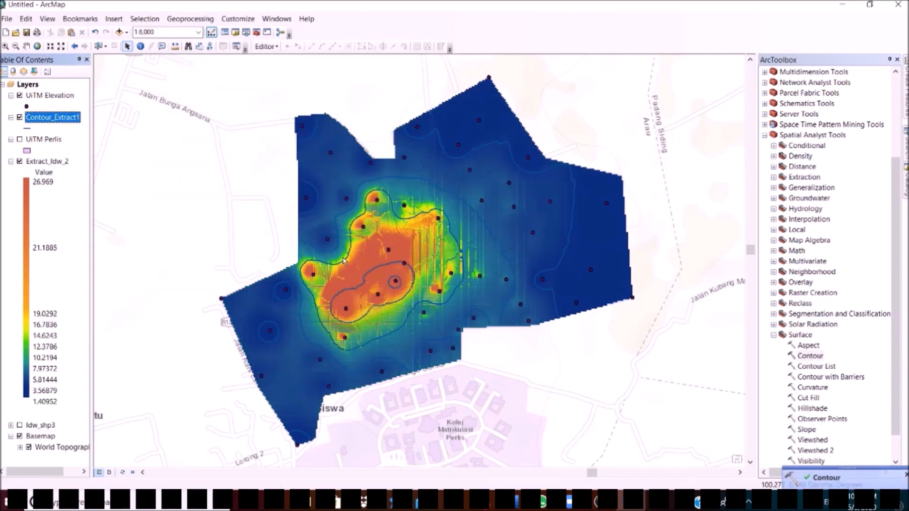
- Collapse the Extract_Idw_2 legend and give the Contour_Extract1 lines the Highway symbol
{"action": "left_click", "coordinate": [11, 162]}
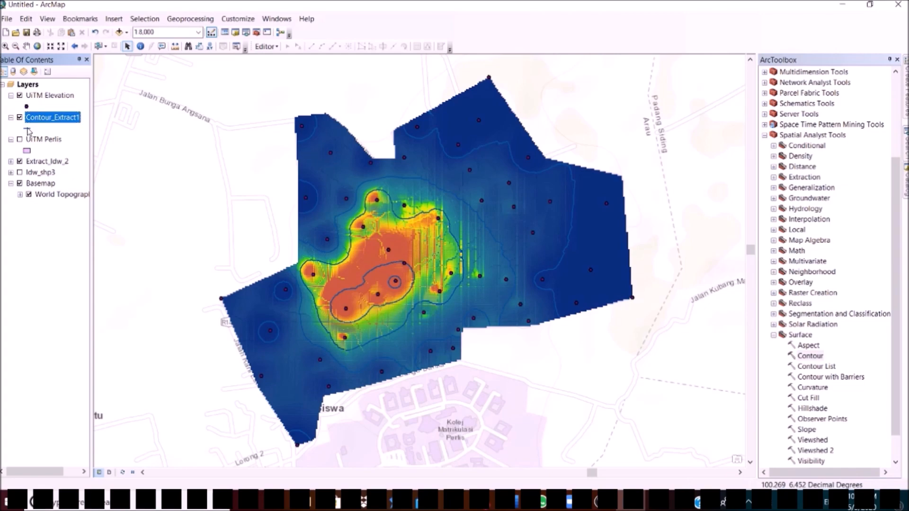
{"action": "left_click", "coordinate": [29, 129]}
{"action": "left_click", "coordinate": [344, 180]}
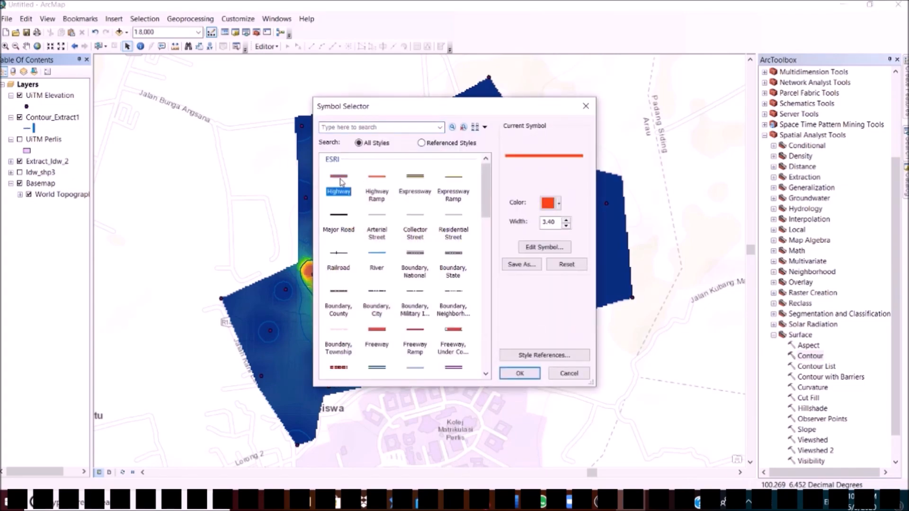
{"action": "left_click", "coordinate": [520, 373]}
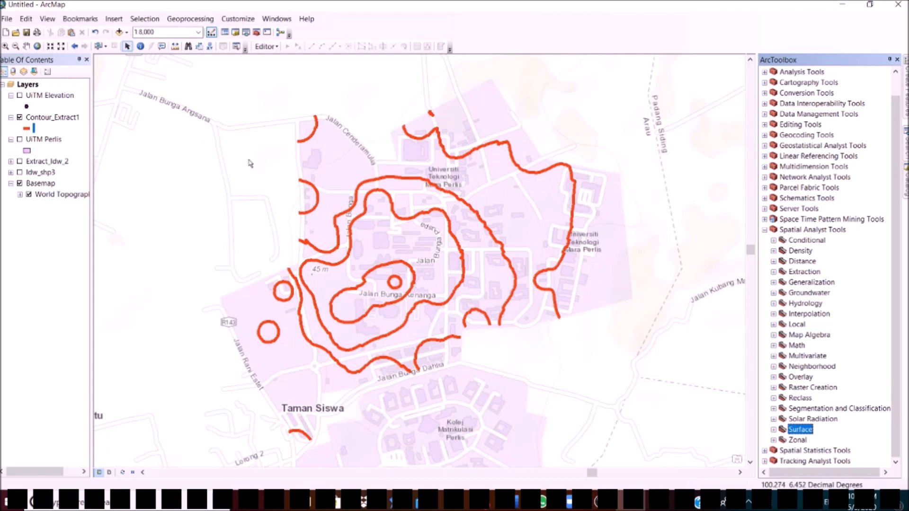
- Turn on labels for the Contour_Extract1 layer, using Contour as the label field, and apply them
{"action": "double_click", "coordinate": [47, 117]}
{"action": "left_click", "coordinate": [498, 128]}
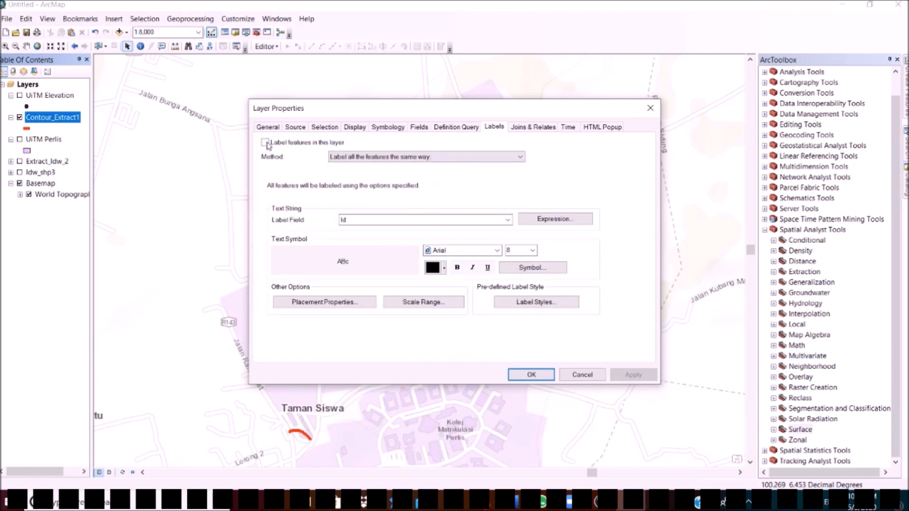
{"action": "left_click", "coordinate": [265, 143]}
{"action": "left_click", "coordinate": [508, 219]}
{"action": "left_click", "coordinate": [488, 234]}
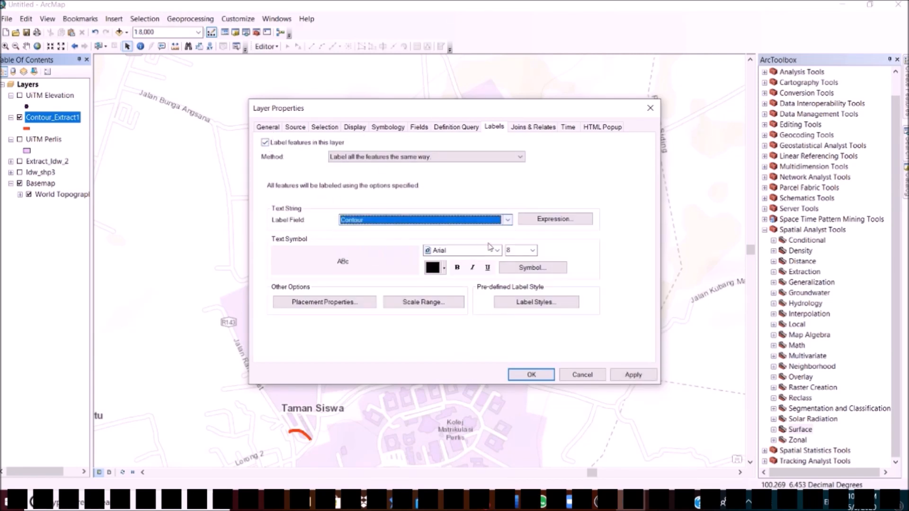
{"action": "mouse_move", "coordinate": [521, 108]}
{"action": "left_mouse_down"}
{"action": "mouse_move", "coordinate": [830, 89]}
{"action": "mouse_move", "coordinate": [783, 89]}
{"action": "left_mouse_up"}
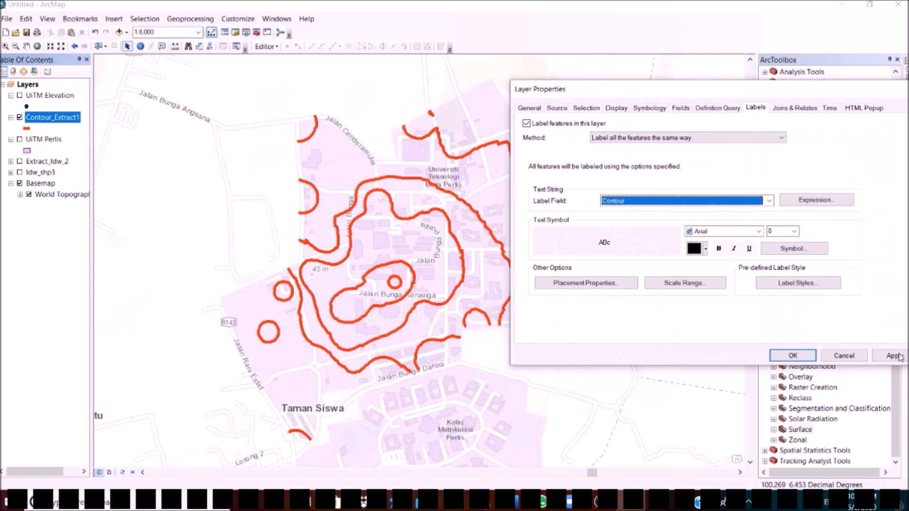
{"action": "left_click", "coordinate": [894, 356]}
- Set the contour label text size to 12 and apply it
{"action": "left_click_drag", "start_coordinate": [689, 91], "coordinate": [670, 74]}
{"action": "left_click", "coordinate": [776, 214]}
{"action": "left_click", "coordinate": [758, 248]}
{"action": "left_click", "coordinate": [869, 339]}
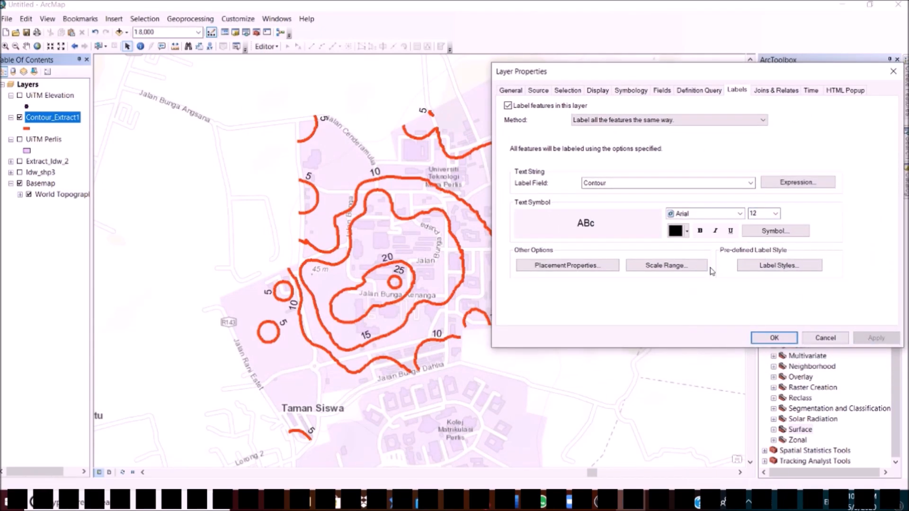
- Color the contour labels white, change their font to Bahnschrift, and accept the layer properties
{"action": "left_click", "coordinate": [687, 232]}
{"action": "left_click", "coordinate": [590, 263]}
{"action": "left_click", "coordinate": [876, 338]}
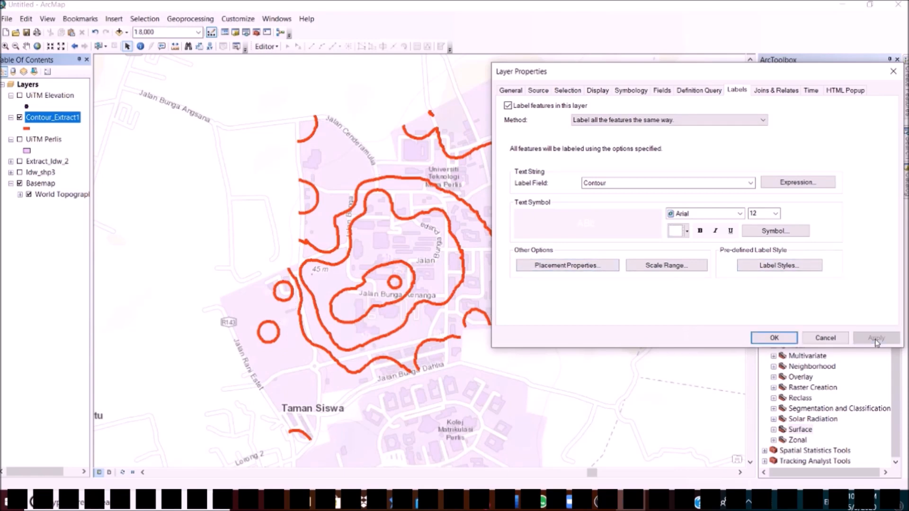
{"action": "left_click", "coordinate": [740, 214]}
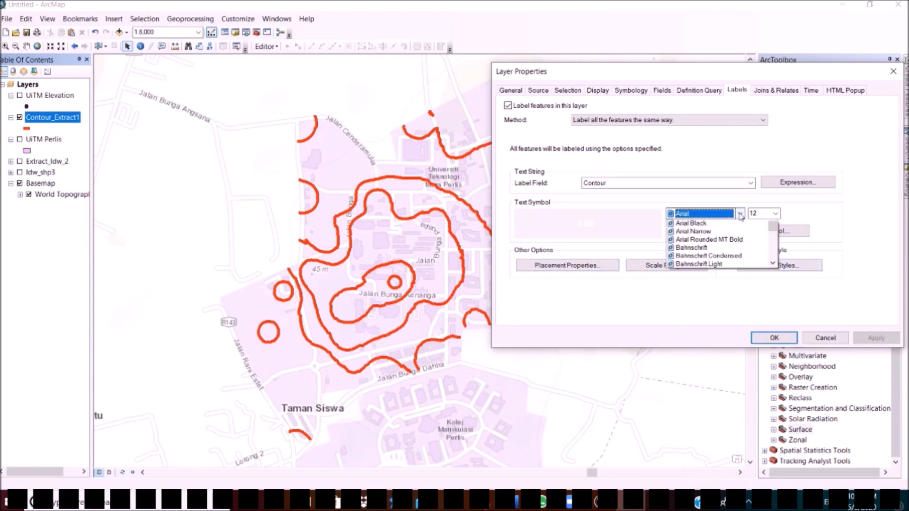
{"action": "left_click", "coordinate": [715, 255]}
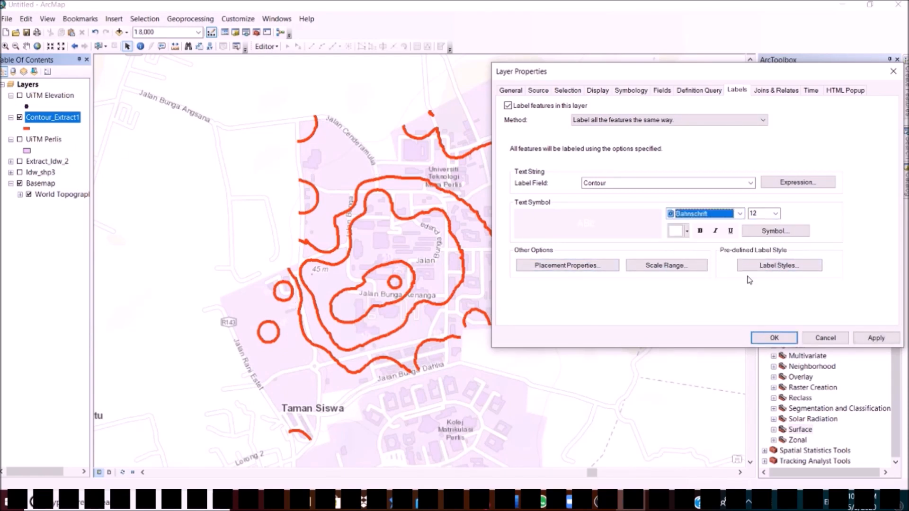
{"action": "left_click", "coordinate": [775, 338]}
- Show the Extract_Idw_2 raster, hide the Contour_Extract1 layer, and switch the map to layout view
{"action": "left_click", "coordinate": [20, 161]}
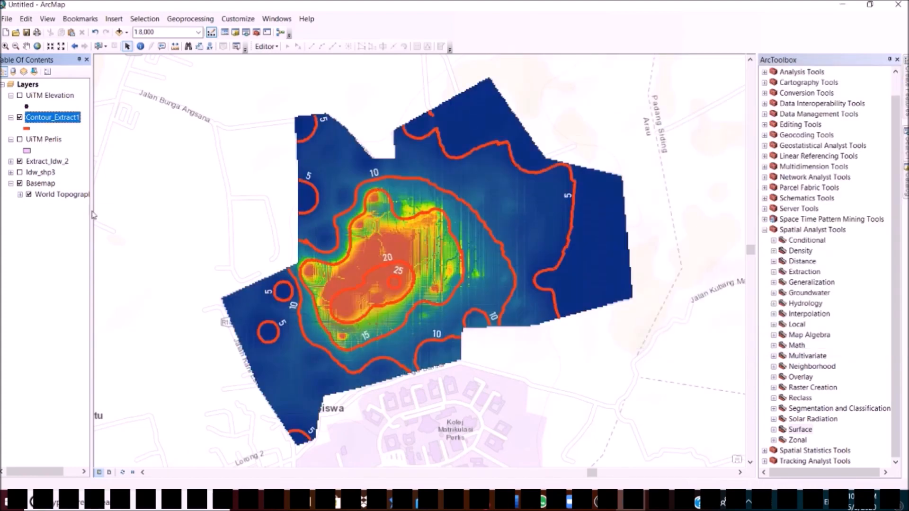
{"action": "left_click", "coordinate": [19, 117]}
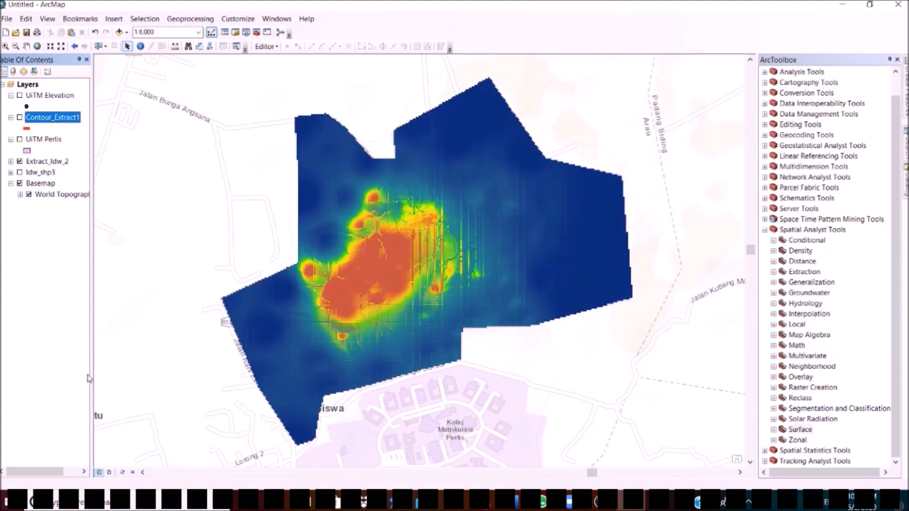
{"action": "left_click", "coordinate": [110, 472]}
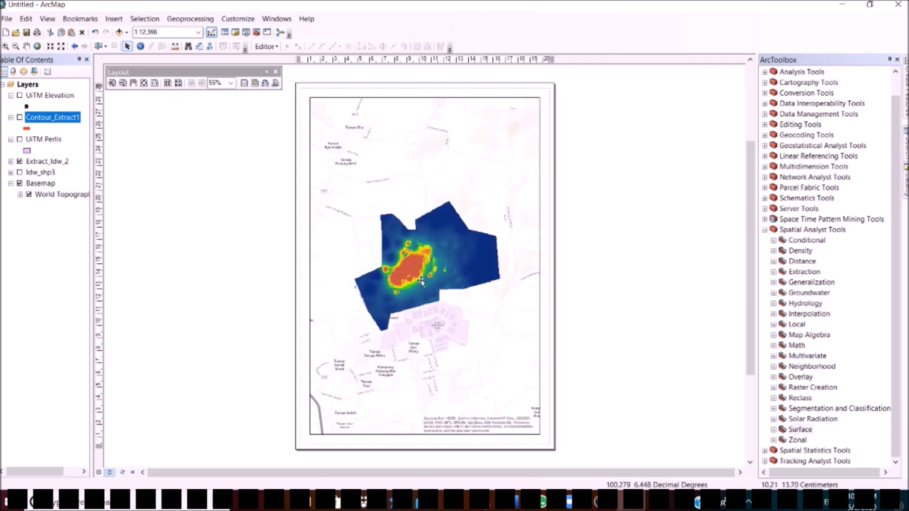
- Zoom the layout's data frame to the extent of the Extract_Idw_2 layer
{"action": "left_click", "coordinate": [45, 161]}
{"action": "right_click", "coordinate": [41, 161]}
{"action": "left_click", "coordinate": [62, 219]}
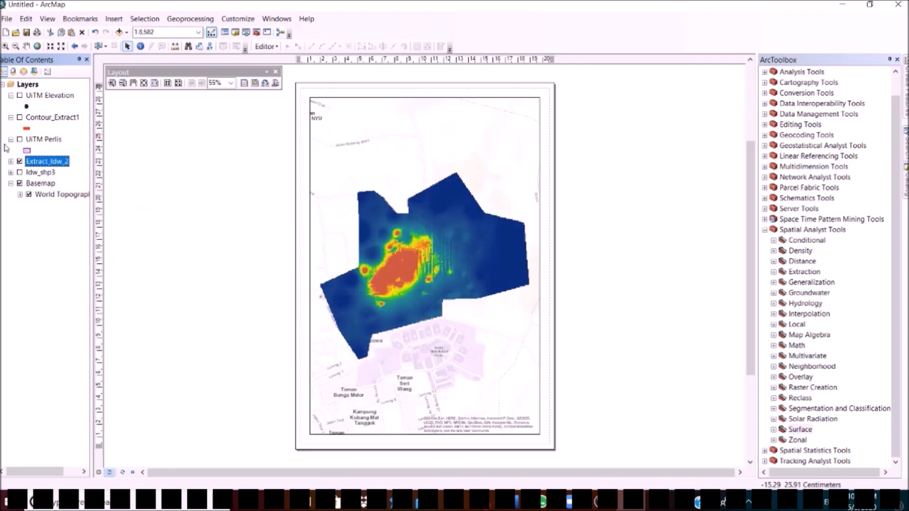
- Set the Extract_Idw_2 raster's display transparency to 65%, raise it to 80%, and accept the layer properties
{"action": "left_click", "coordinate": [20, 162]}
{"action": "left_click", "coordinate": [11, 162]}
{"action": "left_click", "coordinate": [11, 162]}
{"action": "double_click", "coordinate": [44, 161]}
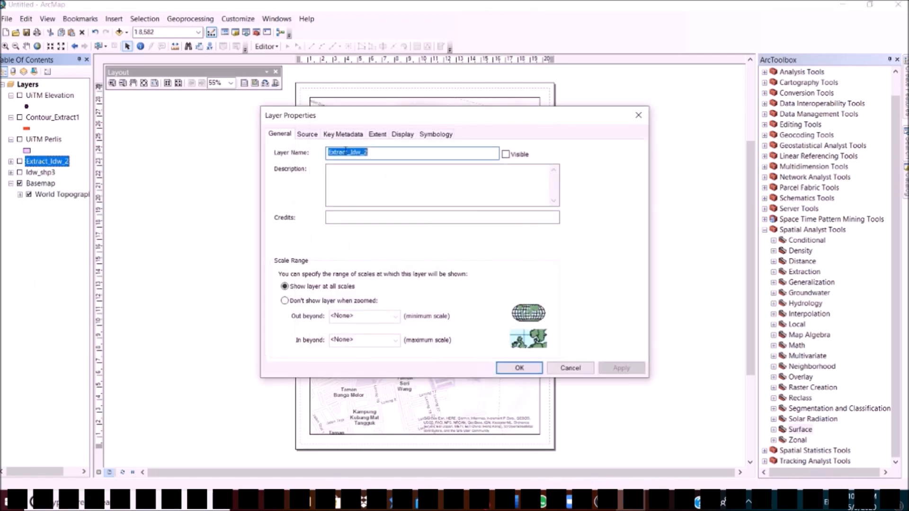
{"action": "left_click", "coordinate": [403, 135]}
{"action": "type", "text": "65"}
{"action": "left_click", "coordinate": [622, 368]}
{"action": "left_click_drag", "start_coordinate": [456, 115], "coordinate": [649, 209]}
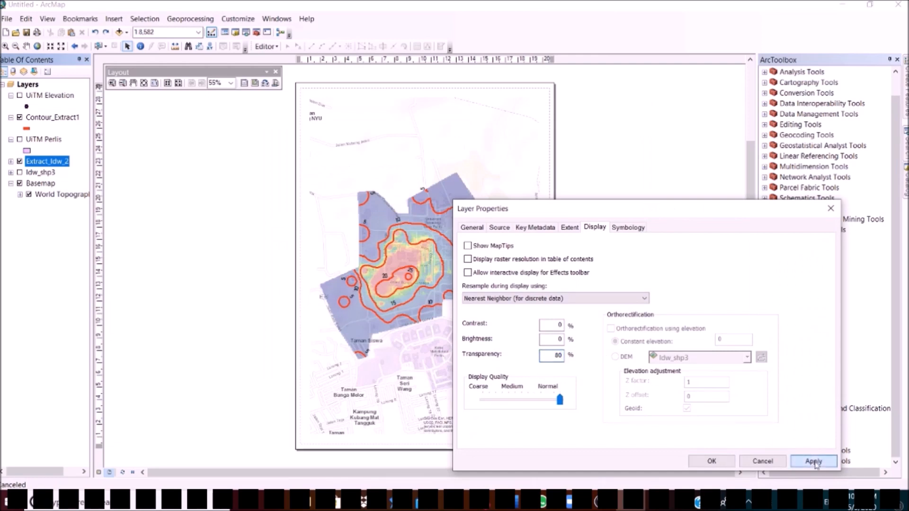
{"action": "left_click", "coordinate": [813, 461]}
{"action": "left_click", "coordinate": [712, 462]}
- Create a graticule of meridians and parallels for the data frame, keeping the wizard's default settings
{"action": "left_click", "coordinate": [48, 19]}
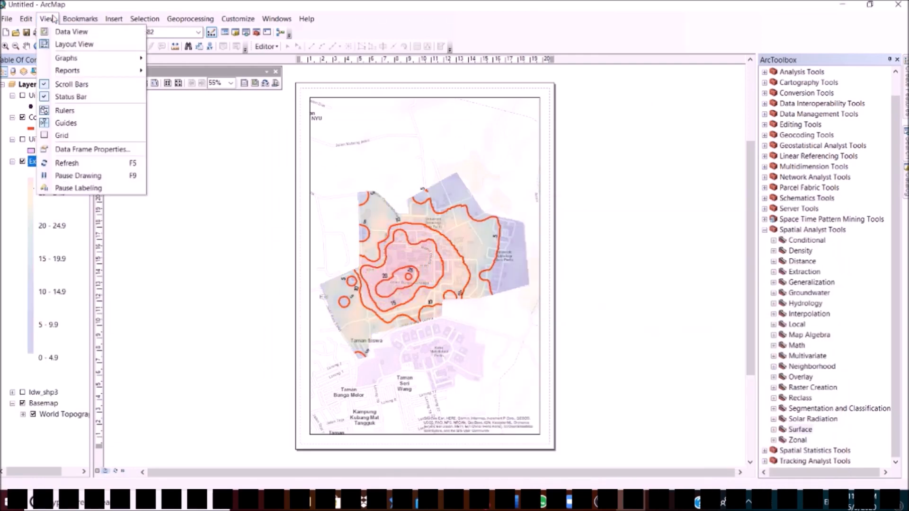
{"action": "left_click", "coordinate": [107, 152]}
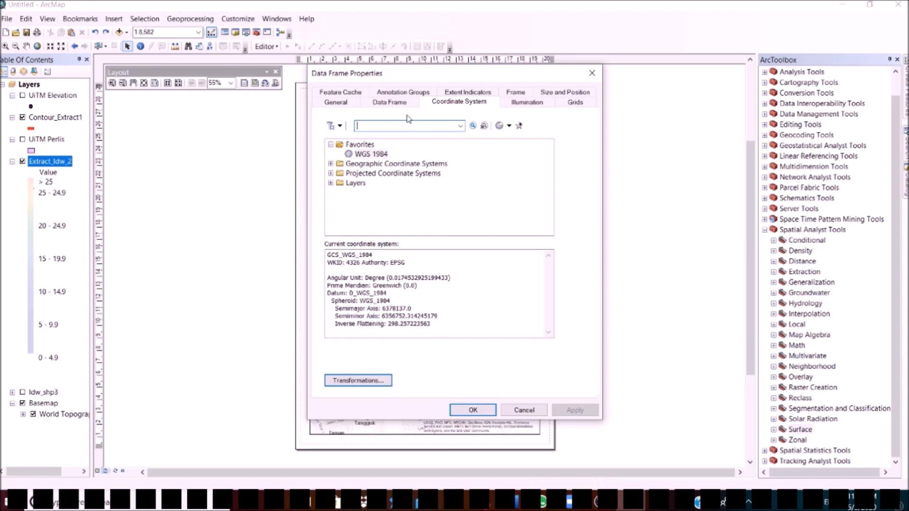
{"action": "left_click", "coordinate": [389, 103]}
{"action": "left_click", "coordinate": [576, 103]}
{"action": "left_click", "coordinate": [547, 139]}
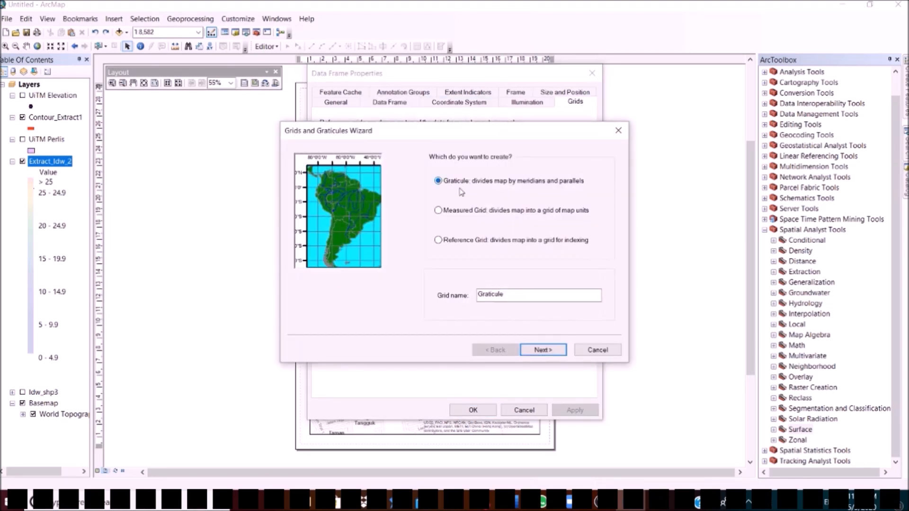
{"action": "left_click", "coordinate": [544, 351]}
{"action": "left_click", "coordinate": [546, 354]}
{"action": "left_click", "coordinate": [545, 351]}
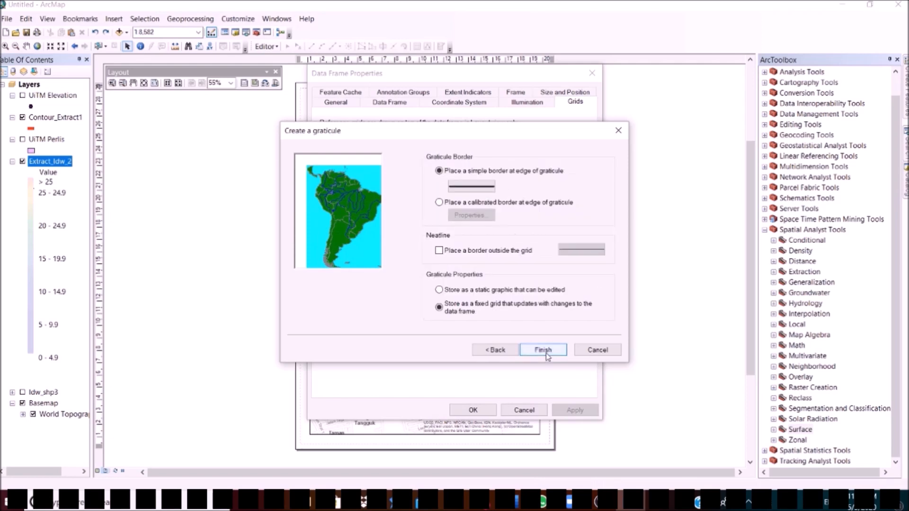
{"action": "left_click", "coordinate": [545, 350]}
- Change the graticule's style to the one with a double alternating calibrated border
{"action": "left_click", "coordinate": [540, 180]}
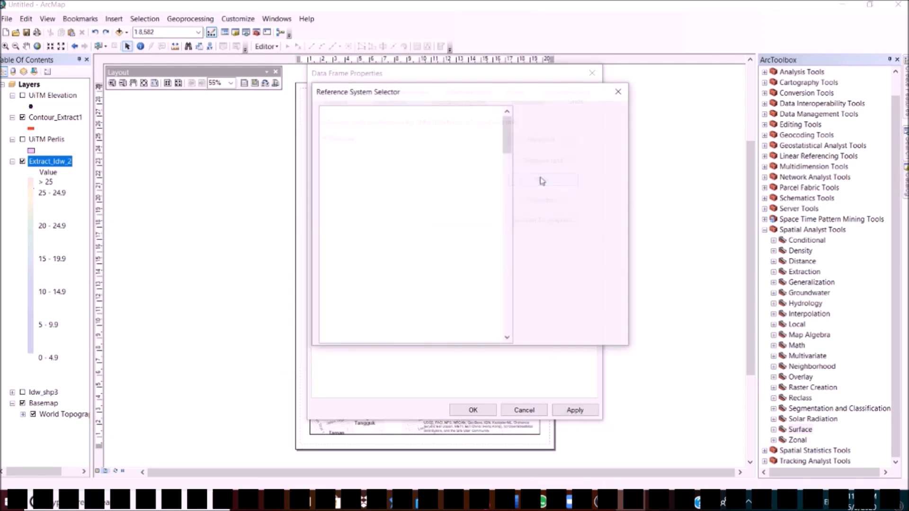
{"action": "left_click_drag", "start_coordinate": [518, 202], "coordinate": [518, 190]}
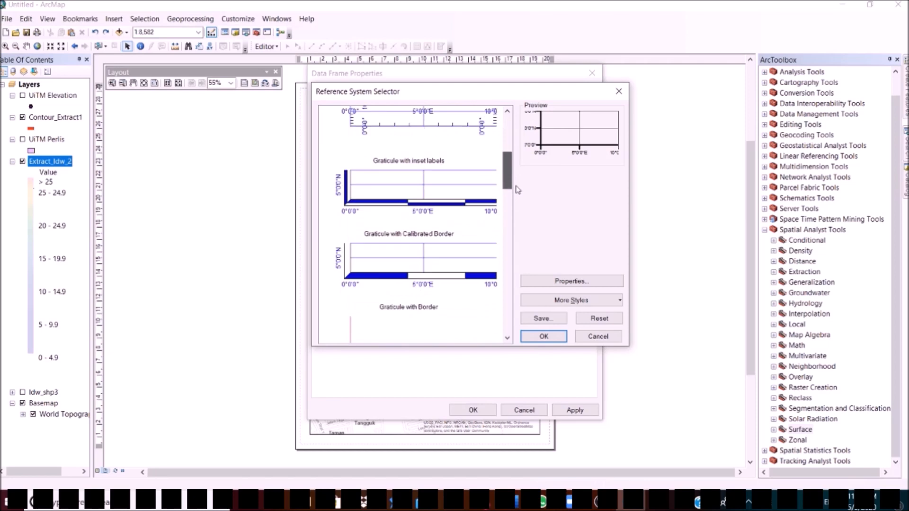
{"action": "left_click", "coordinate": [458, 194]}
- Set the fill color of the graticule's calibrated border to black
{"action": "left_click", "coordinate": [569, 282]}
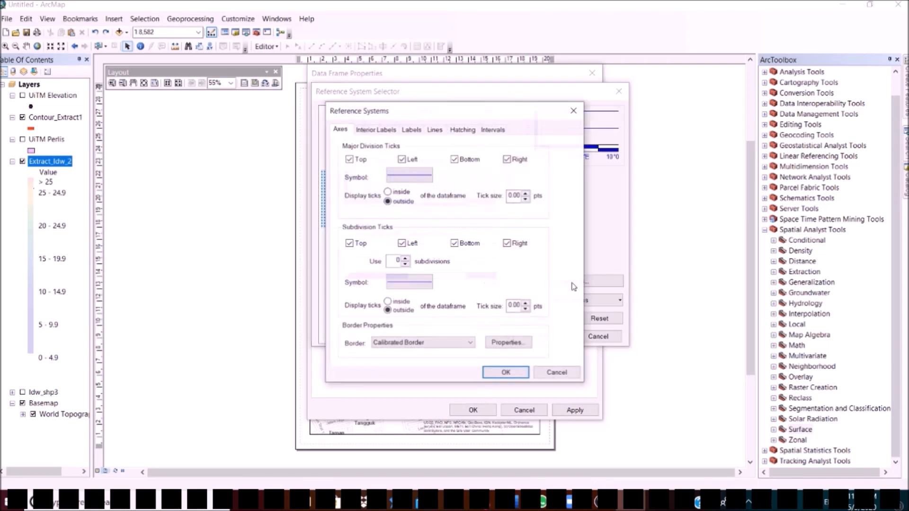
{"action": "left_click", "coordinate": [507, 343]}
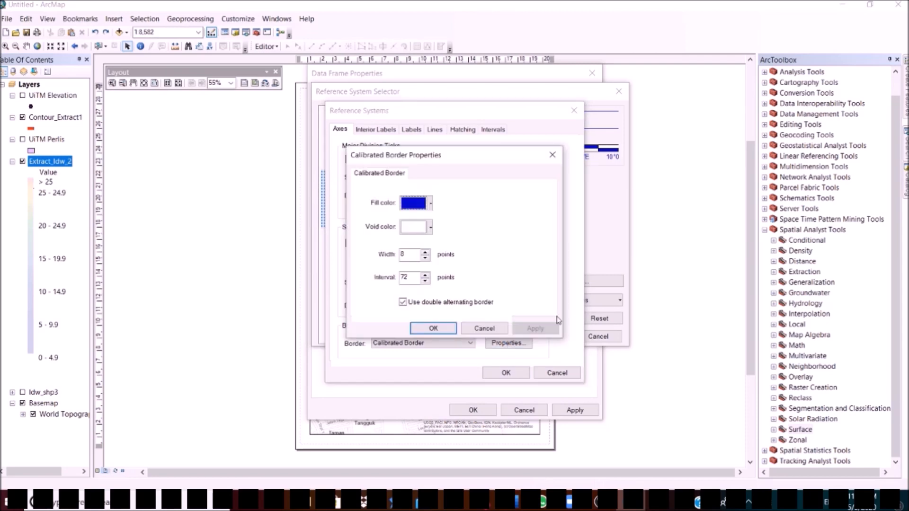
{"action": "left_click", "coordinate": [431, 204]}
{"action": "left_click", "coordinate": [424, 226]}
{"action": "left_click", "coordinate": [451, 330]}
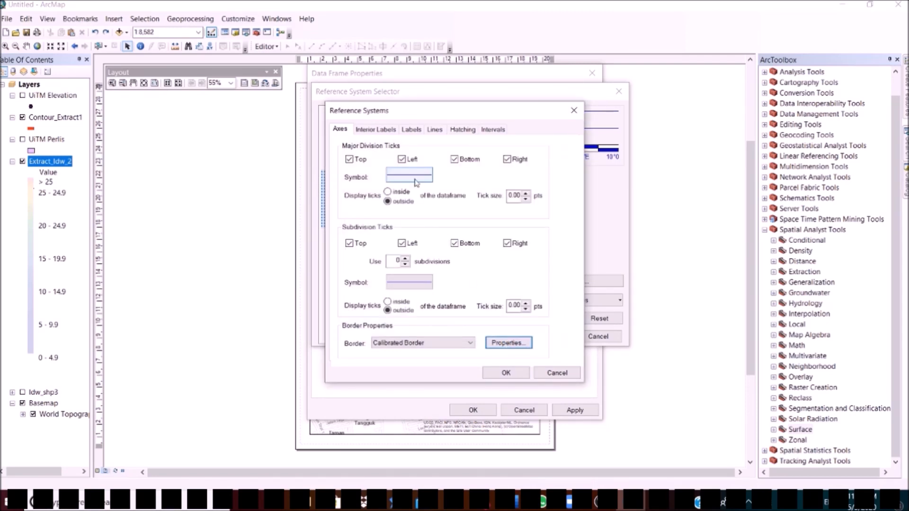
- Change the symbols of the graticule's major division ticks and subdivision ticks to black
{"action": "left_click", "coordinate": [417, 176]}
{"action": "left_click", "coordinate": [558, 203]}
{"action": "left_click", "coordinate": [462, 309]}
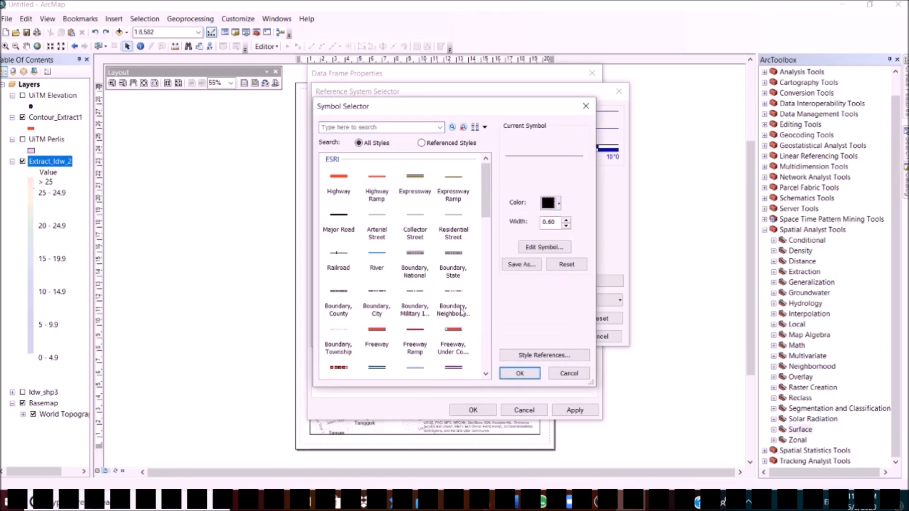
{"action": "left_click", "coordinate": [526, 375]}
{"action": "left_click", "coordinate": [416, 287]}
{"action": "left_click", "coordinate": [557, 203]}
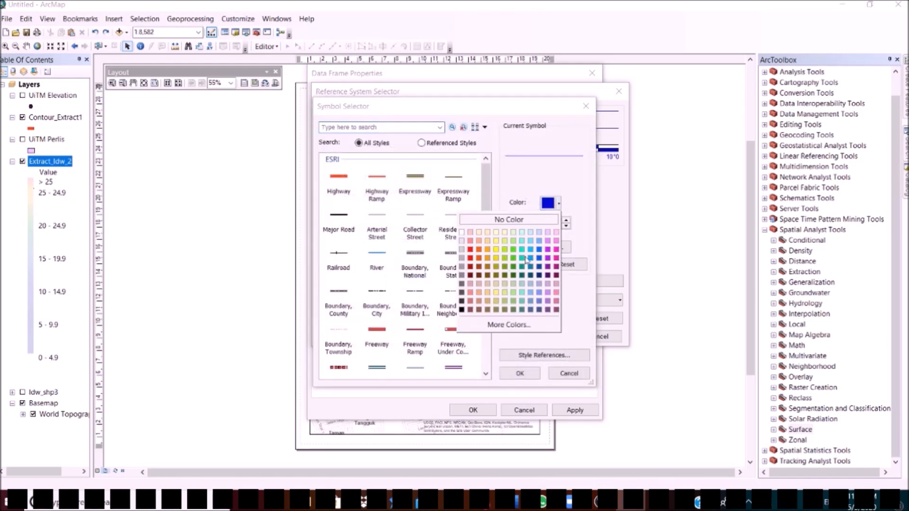
{"action": "left_click", "coordinate": [462, 310]}
{"action": "left_click", "coordinate": [520, 374]}
- Set the color of the graticule's axis labels to black
{"action": "left_click", "coordinate": [410, 131]}
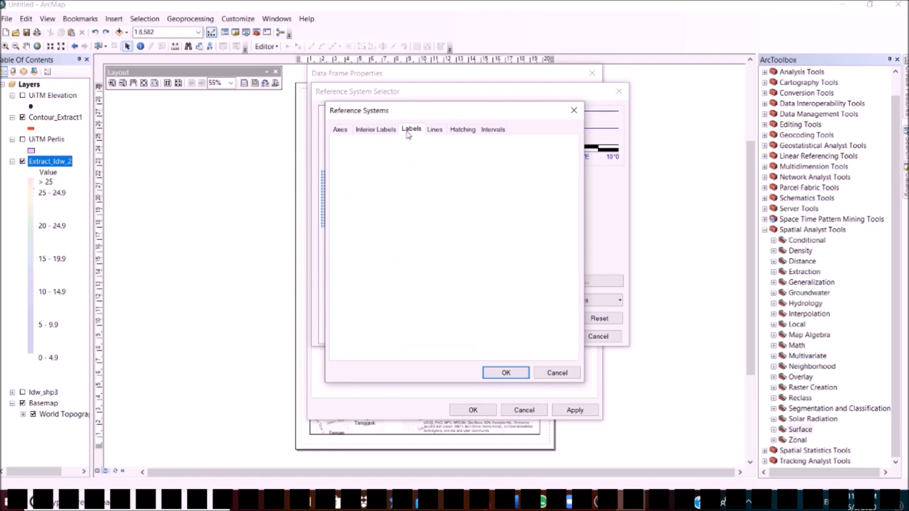
{"action": "left_click", "coordinate": [397, 267]}
{"action": "left_click", "coordinate": [311, 373]}
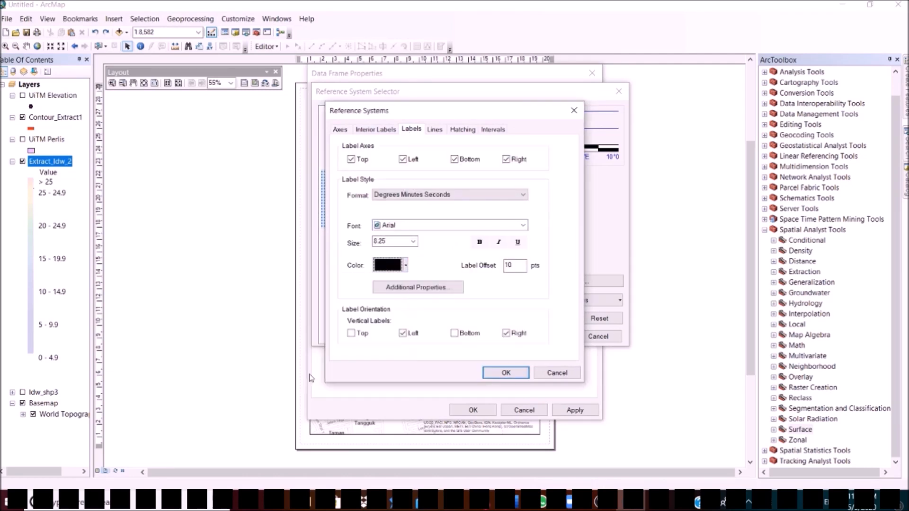
- Change the symbol of the graticule's grid lines to black
{"action": "left_click", "coordinate": [434, 130]}
{"action": "left_click", "coordinate": [406, 204]}
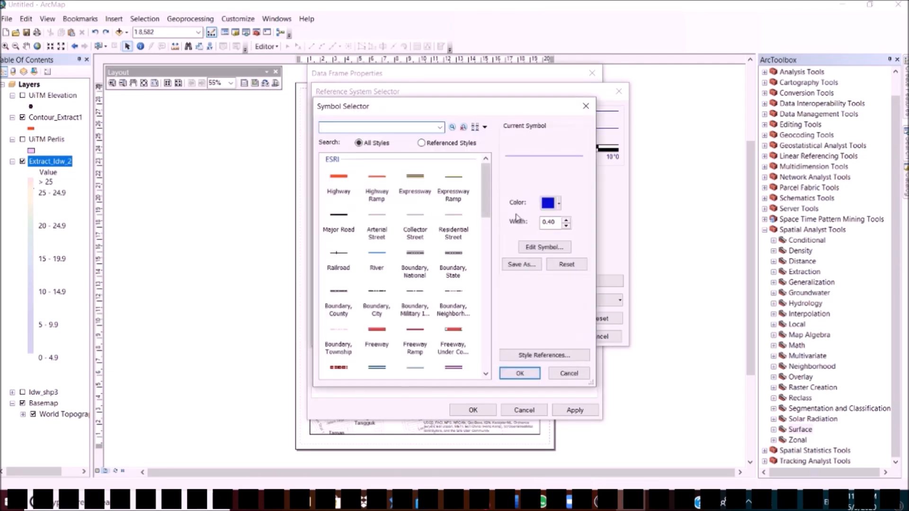
{"action": "left_click", "coordinate": [559, 204]}
{"action": "left_click", "coordinate": [464, 313]}
{"action": "left_click", "coordinate": [521, 373]}
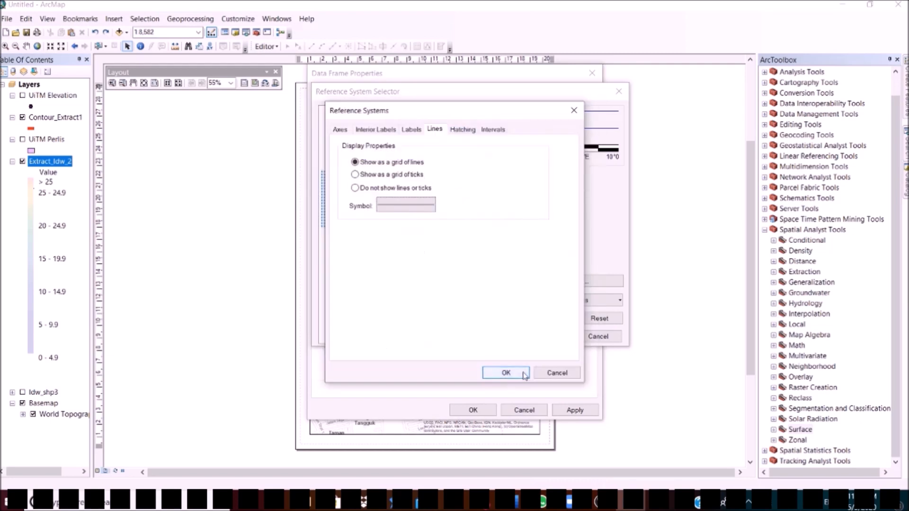
- Accept the graticule's line settings and save the customized style as "Grid Graticule AA"
{"action": "left_click", "coordinate": [523, 374]}
{"action": "left_click", "coordinate": [544, 318]}
{"action": "type", "text": "Grid Graticule AA"}
{"action": "left_click", "coordinate": [540, 221]}
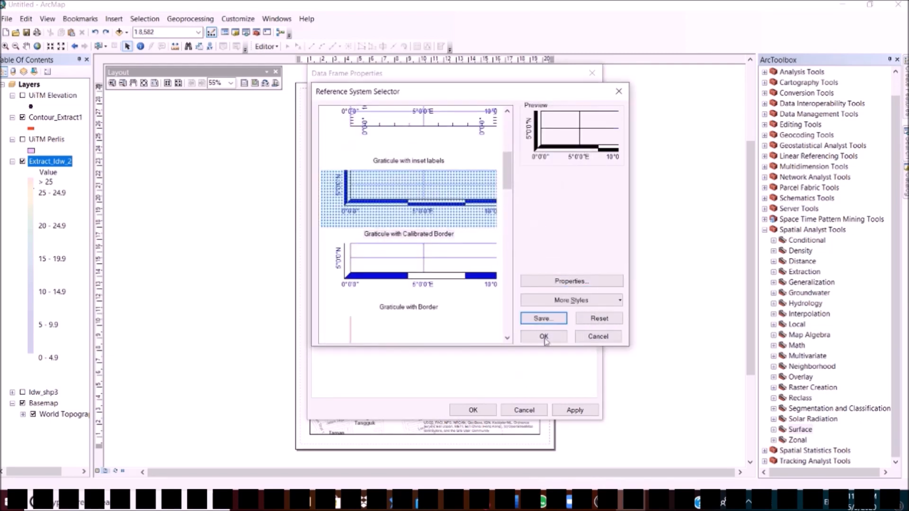
- Apply the saved Grid Graticule AA style to the data frame's graticule
{"action": "left_click", "coordinate": [412, 212]}
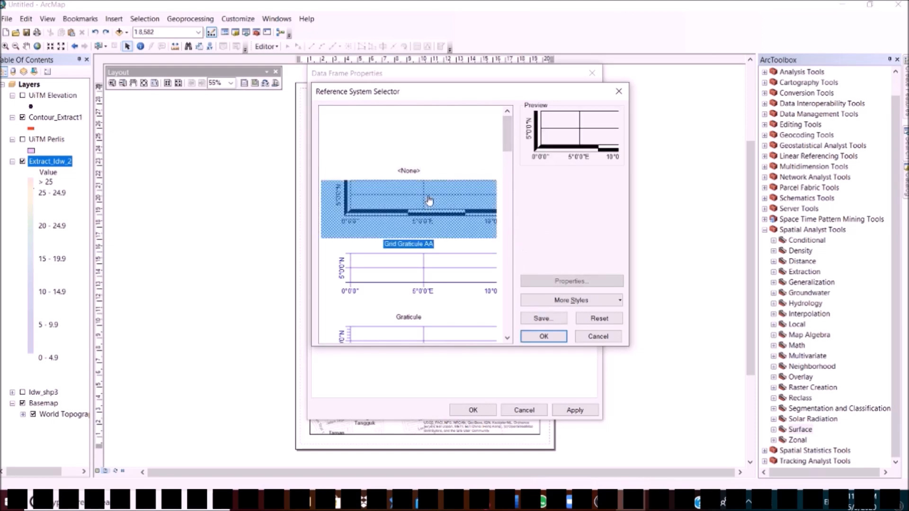
{"action": "left_click", "coordinate": [552, 337]}
{"action": "left_click", "coordinate": [576, 409]}
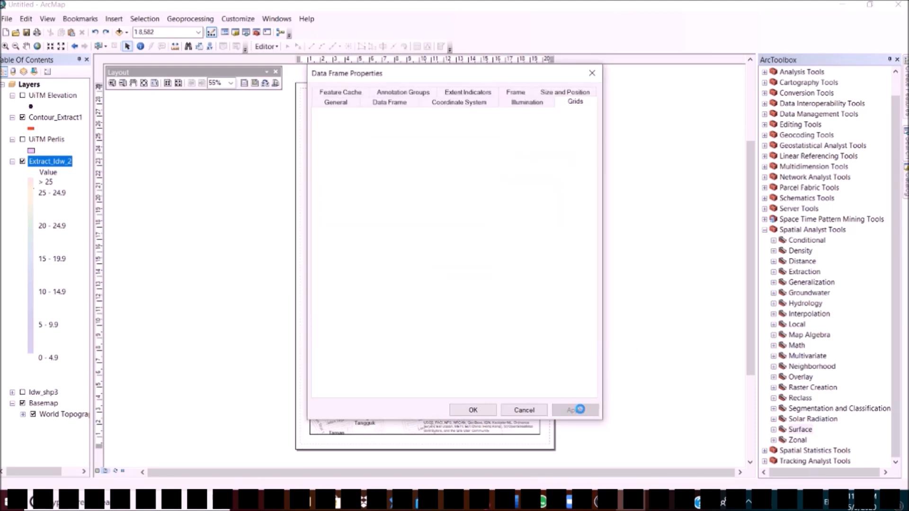
{"action": "left_click", "coordinate": [488, 412]}
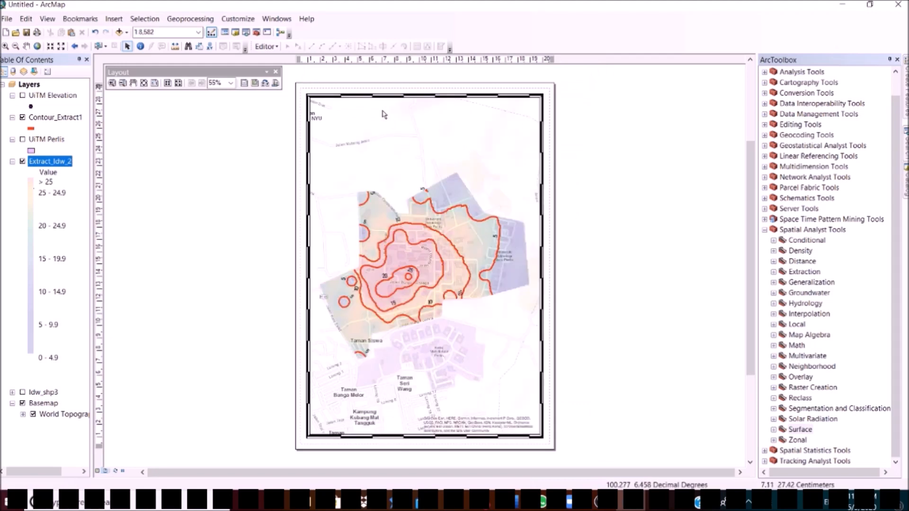
- Set the graticule's X and Y axis intervals to 20 seconds and apply them to the data frame
{"action": "left_click", "coordinate": [46, 19]}
{"action": "left_click", "coordinate": [67, 149]}
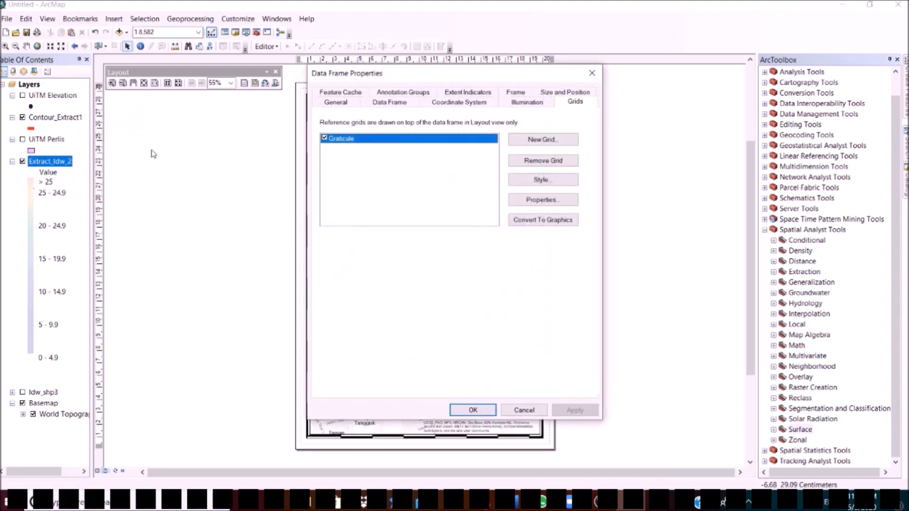
{"action": "left_click", "coordinate": [552, 199]}
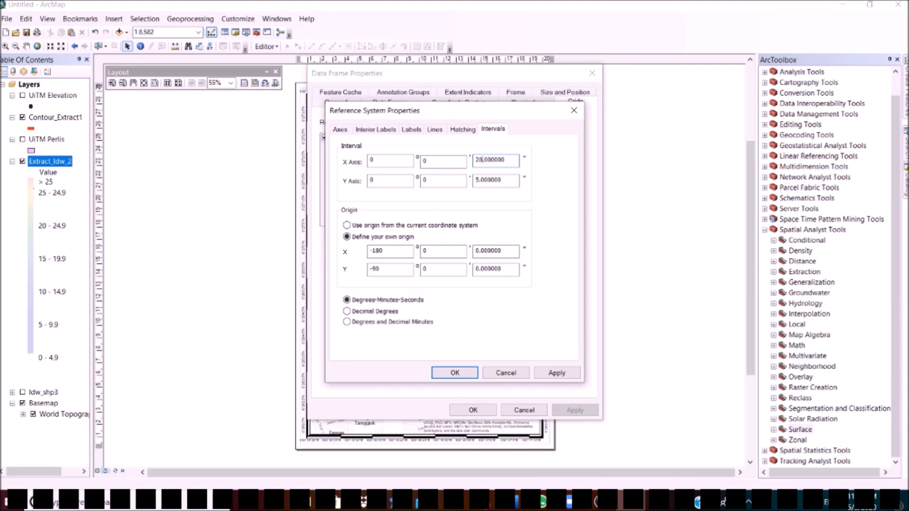
{"action": "left_click", "coordinate": [479, 176]}
{"action": "left_click", "coordinate": [472, 377]}
{"action": "left_click", "coordinate": [563, 410]}
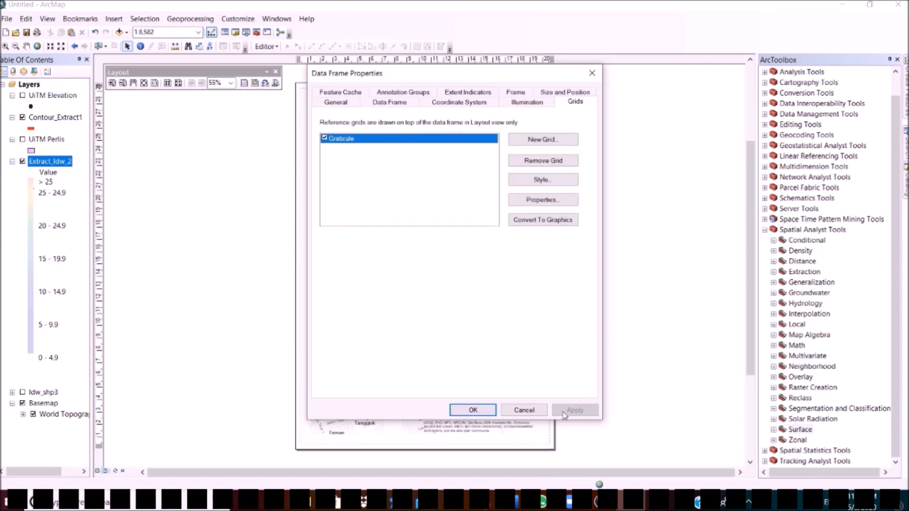
{"action": "left_click", "coordinate": [472, 410]}
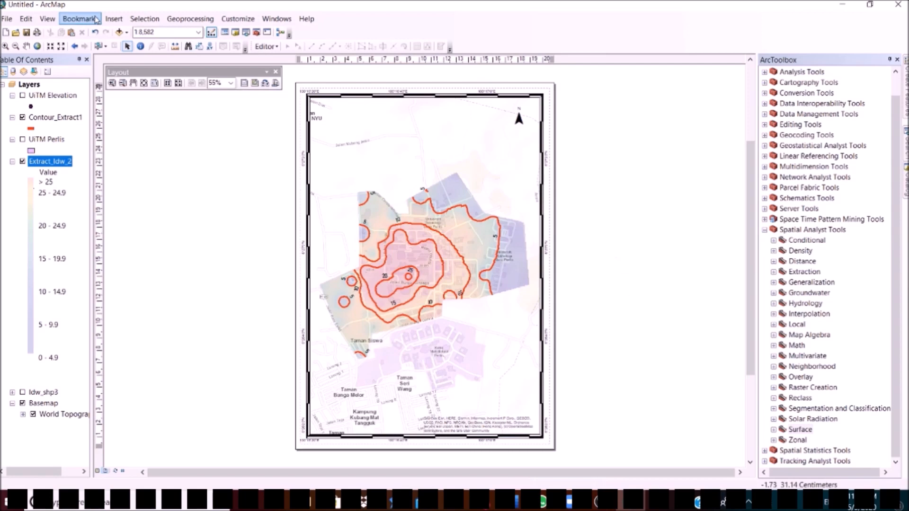
- Insert an alternating scale bar and place it in the lower-right corner of the map frame
{"action": "left_click", "coordinate": [113, 18]}
{"action": "left_click", "coordinate": [137, 121]}
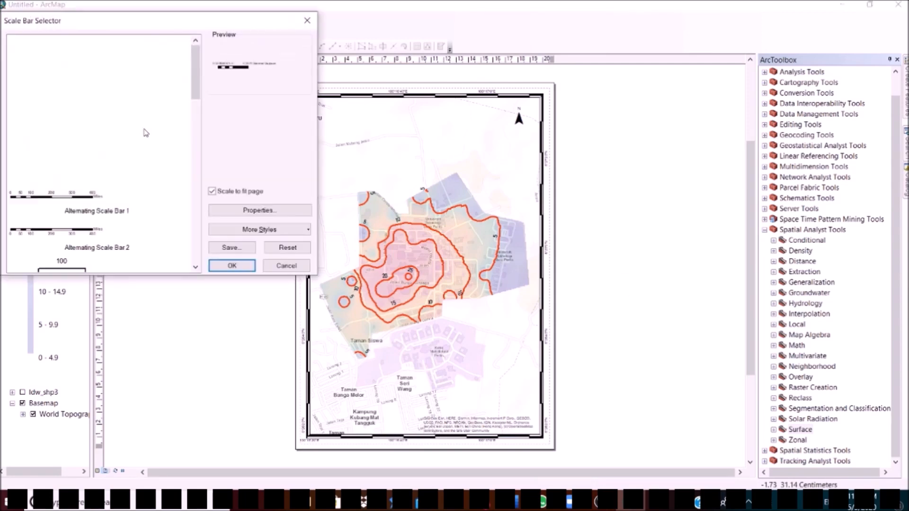
{"action": "left_click", "coordinate": [233, 265]}
{"action": "left_click_drag", "start_coordinate": [402, 275], "coordinate": [478, 410]}
- Create a legend for Extract_Idw_2 only, excluding Contour_Extract1 and keeping the title "Legend"
{"action": "left_click", "coordinate": [114, 18]}
{"action": "left_click", "coordinate": [128, 100]}
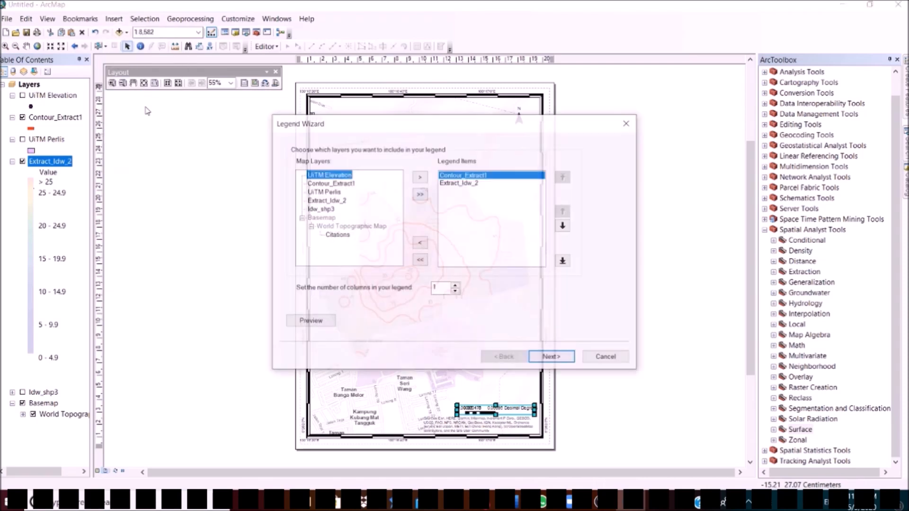
{"action": "left_click", "coordinate": [420, 242]}
{"action": "left_click", "coordinate": [552, 357]}
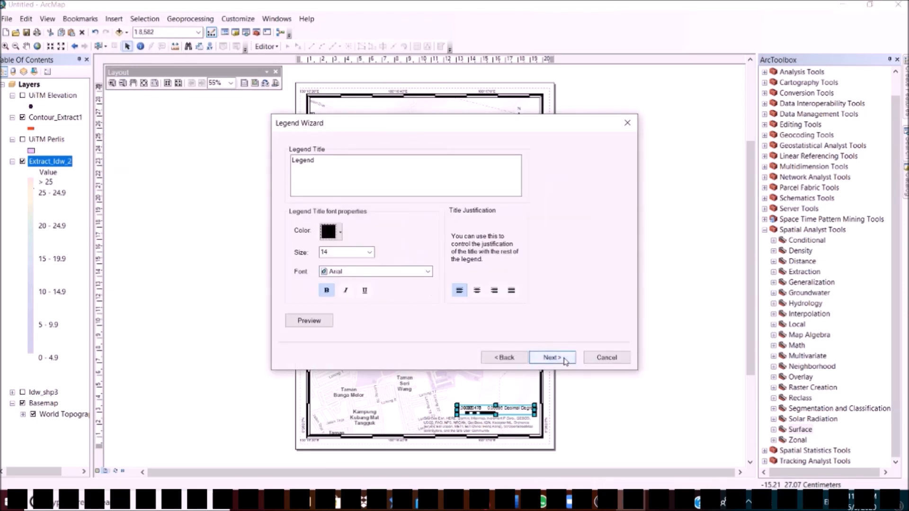
{"action": "left_click", "coordinate": [553, 357]}
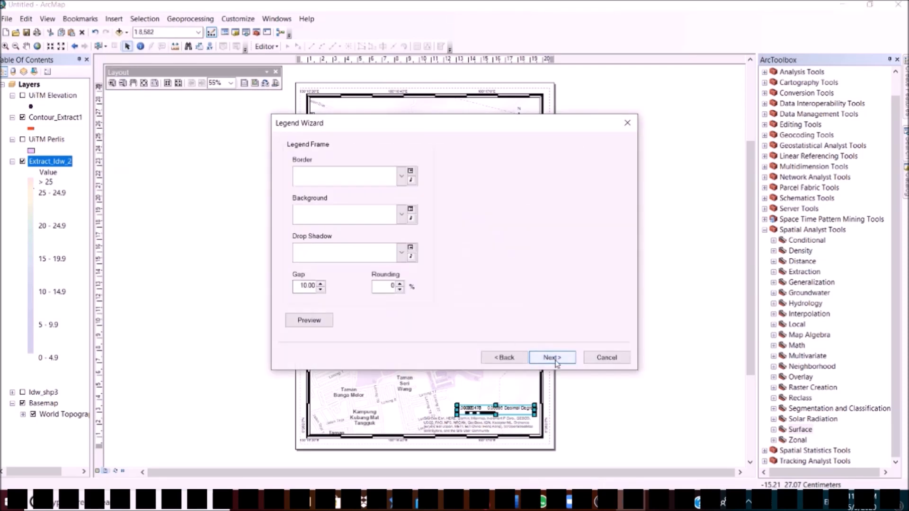
- Give the legend a thin line border and a Grey 10% background, and place it above the scale bar
{"action": "left_click", "coordinate": [402, 178]}
{"action": "left_click", "coordinate": [361, 196]}
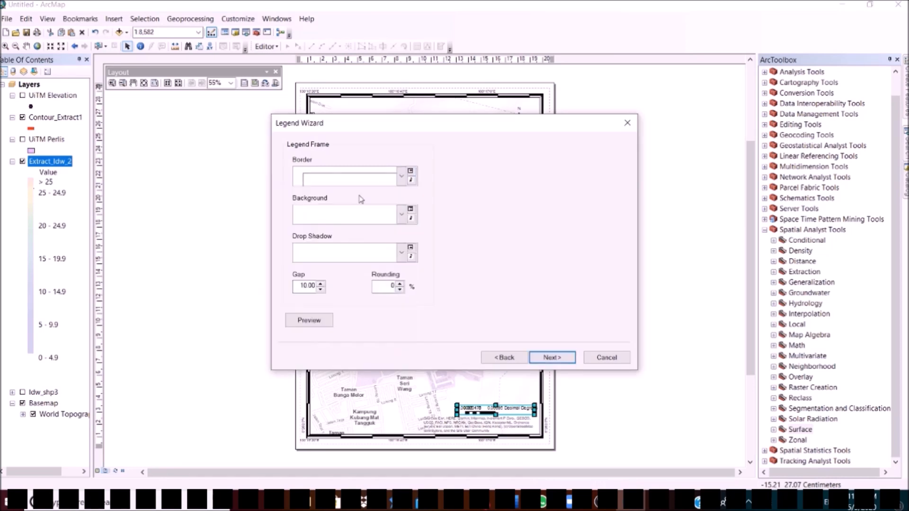
{"action": "left_click", "coordinate": [402, 214]}
{"action": "left_click", "coordinate": [264, 294]}
{"action": "left_click", "coordinate": [312, 322]}
{"action": "mouse_move", "coordinate": [395, 125]}
{"action": "left_mouse_down"}
{"action": "mouse_move", "coordinate": [633, 263]}
{"action": "mouse_move", "coordinate": [616, 173]}
{"action": "left_mouse_up"}
{"action": "left_click", "coordinate": [621, 263]}
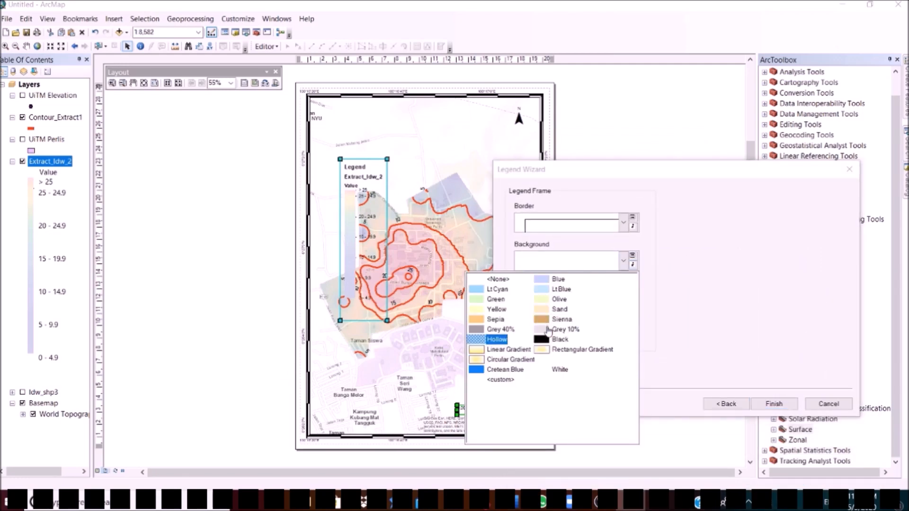
{"action": "left_click", "coordinate": [549, 330]}
{"action": "left_click", "coordinate": [529, 372]}
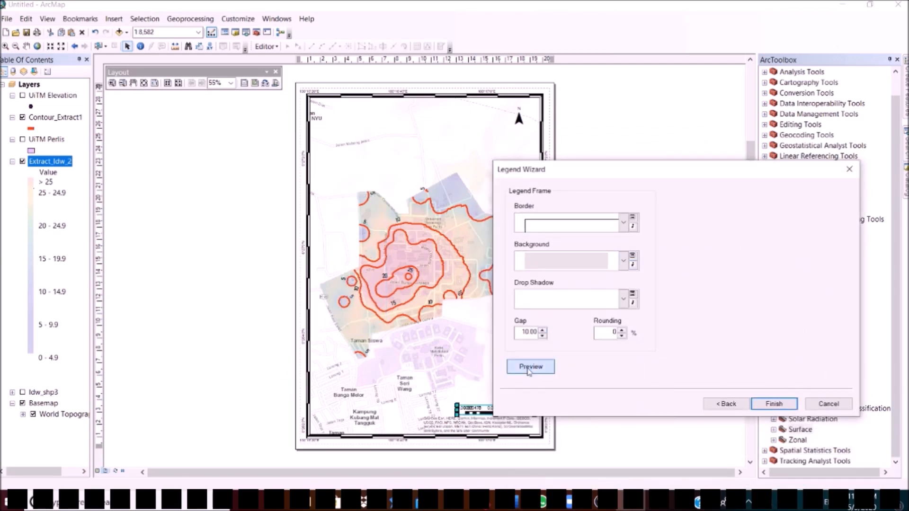
{"action": "left_click", "coordinate": [773, 403]}
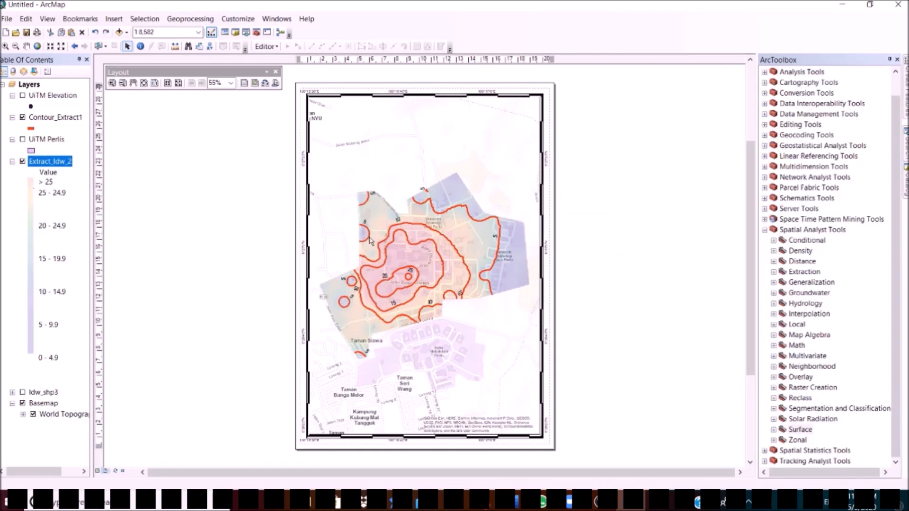
{"action": "left_click_drag", "start_coordinate": [353, 208], "coordinate": [519, 349]}
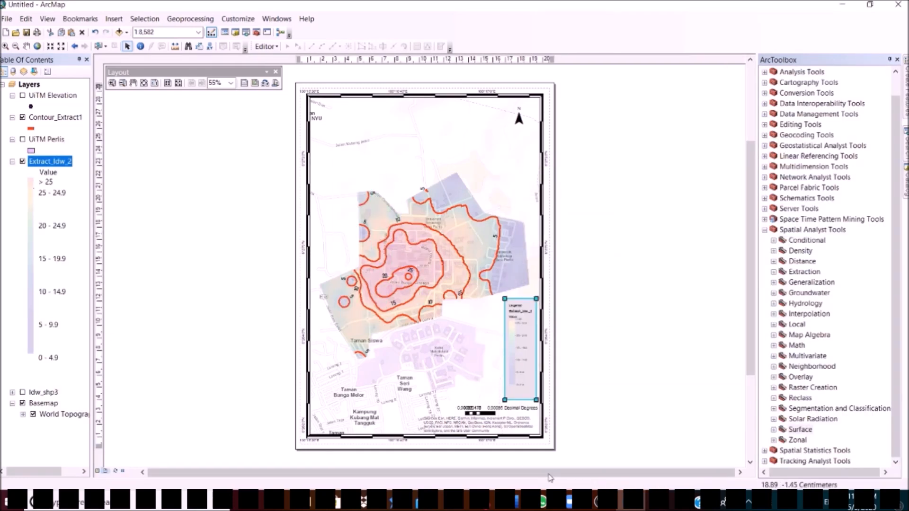
- Insert the map title "UiTM Perlis Elevation Map"
{"action": "left_click", "coordinate": [113, 19]}
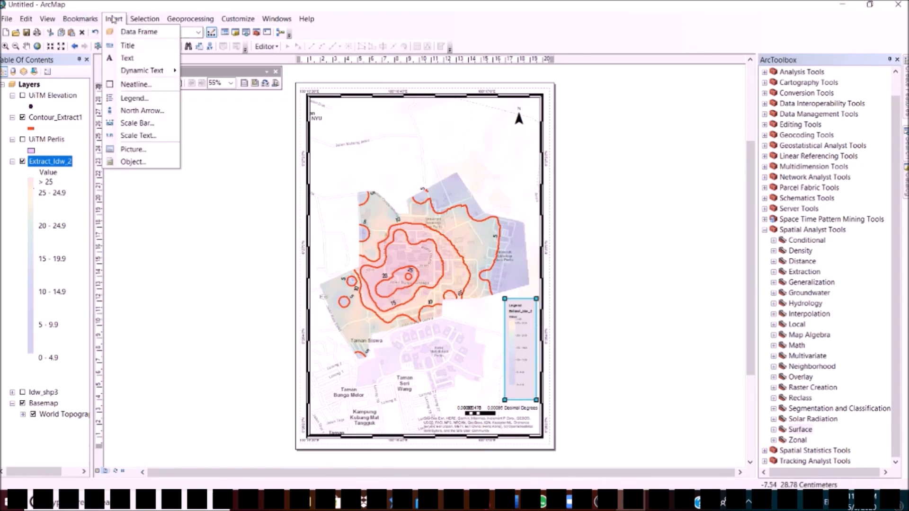
{"action": "left_click", "coordinate": [128, 47]}
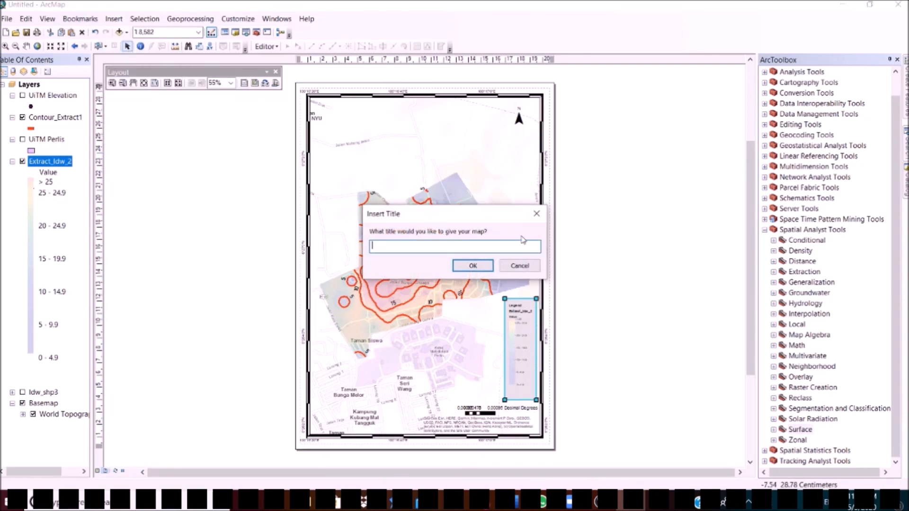
{"action": "type", "text": "UiTM Perlis Elevation Map"}
{"action": "left_click", "coordinate": [478, 266]}
- Insert the current date as dynamic text and place it below the map frame's lower-right corner
{"action": "left_click", "coordinate": [114, 19]}
{"action": "mouse_move", "coordinate": [124, 72]}
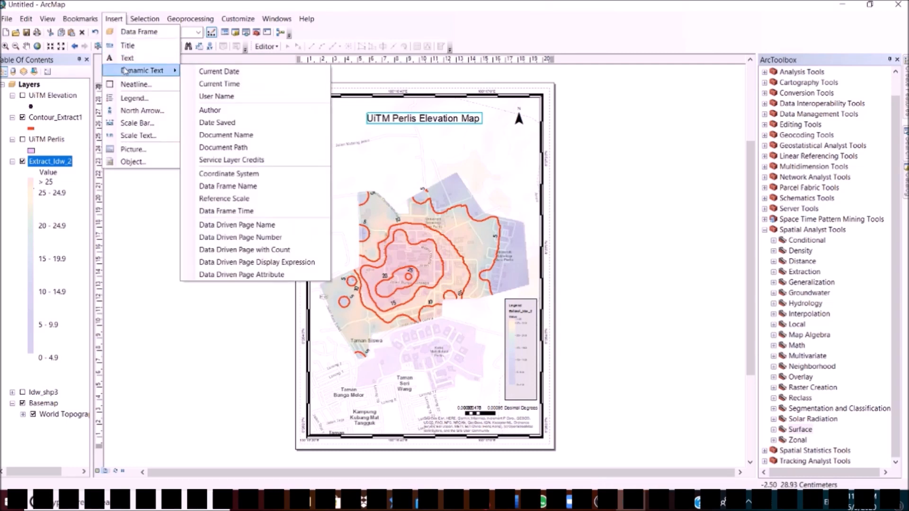
{"action": "left_click", "coordinate": [212, 73]}
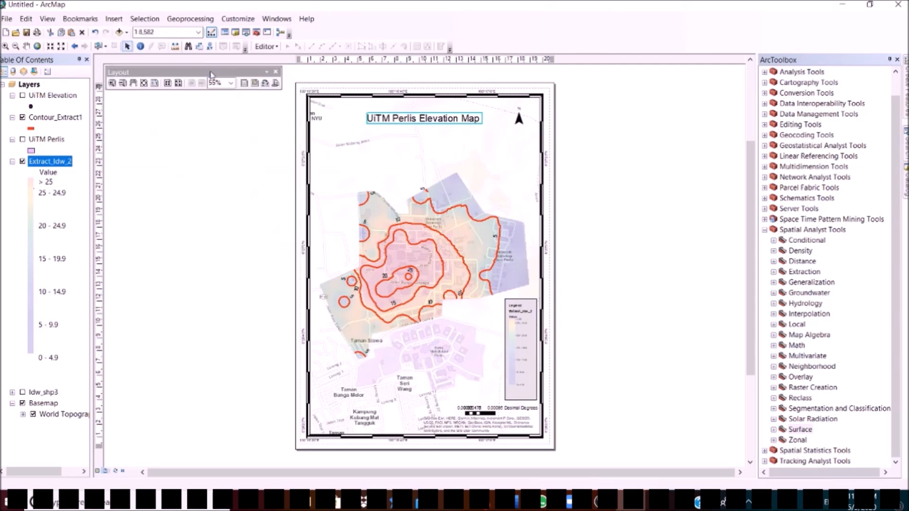
{"action": "left_click_drag", "start_coordinate": [448, 320], "coordinate": [537, 447]}
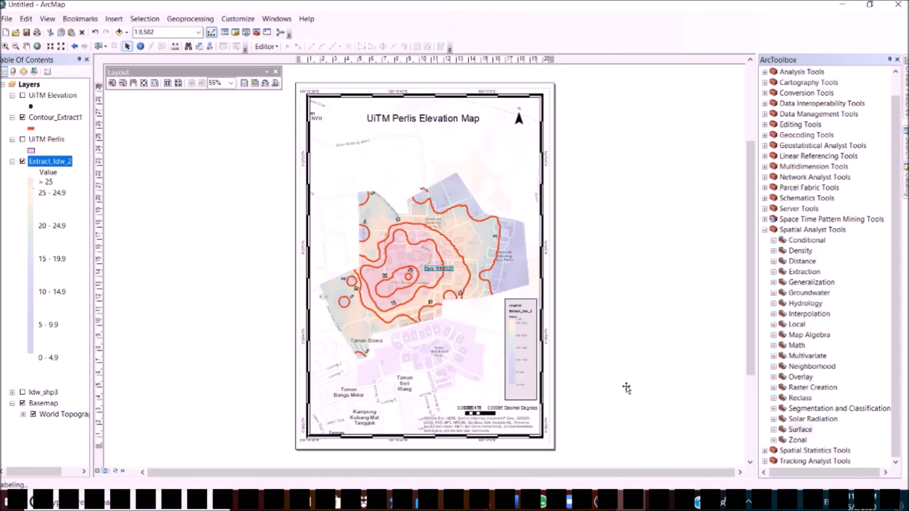
- Add a two-line text label "Bangunan Pentadbiran UiTM Perlis" over the administration building on the map
{"action": "left_click", "coordinate": [112, 18]}
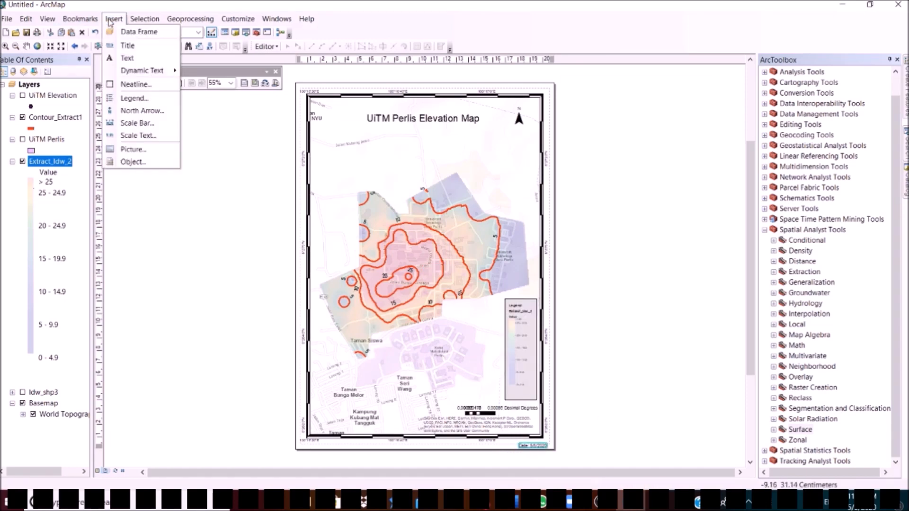
{"action": "left_click", "coordinate": [127, 58]}
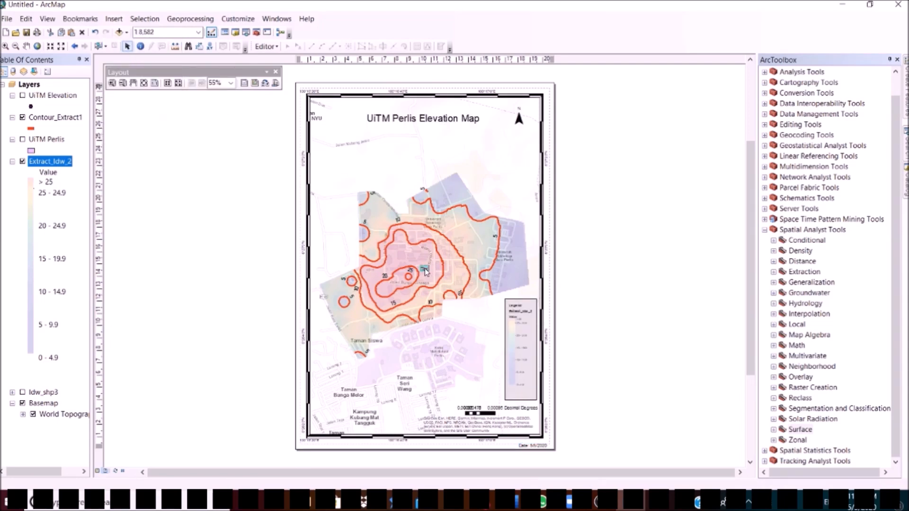
{"action": "type", "text": "Bangunan"}
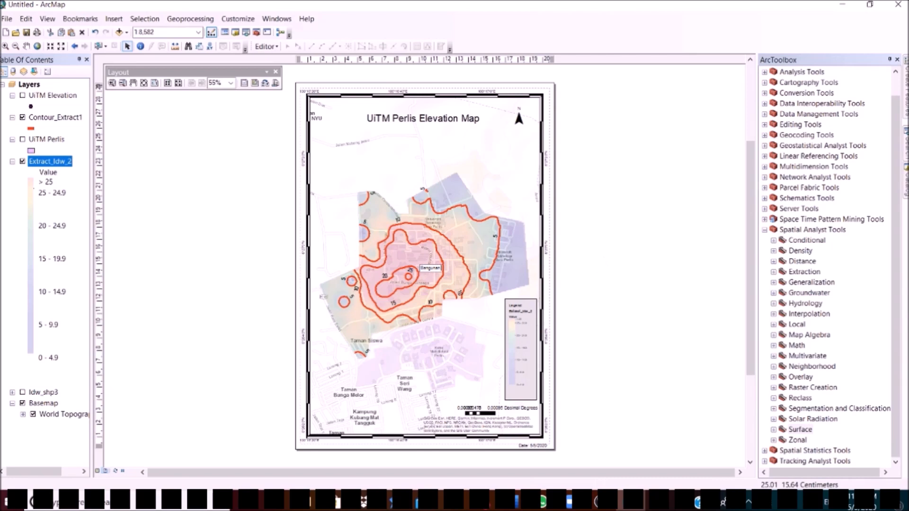
{"action": "double_click", "coordinate": [437, 269]}
{"action": "left_click", "coordinate": [438, 189]}
{"action": "key", "text": "Return"}
{"action": "type", "text": "UiTM Perlis"}
{"action": "left_click", "coordinate": [440, 344]}
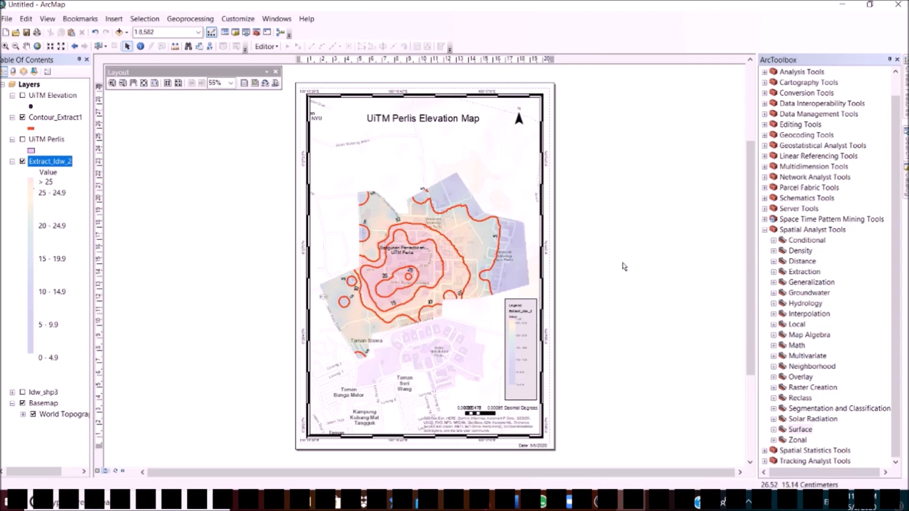
- Start a second legend that includes only the Contour_Extract1 layer
{"action": "left_click", "coordinate": [113, 18]}
{"action": "left_click", "coordinate": [141, 98]}
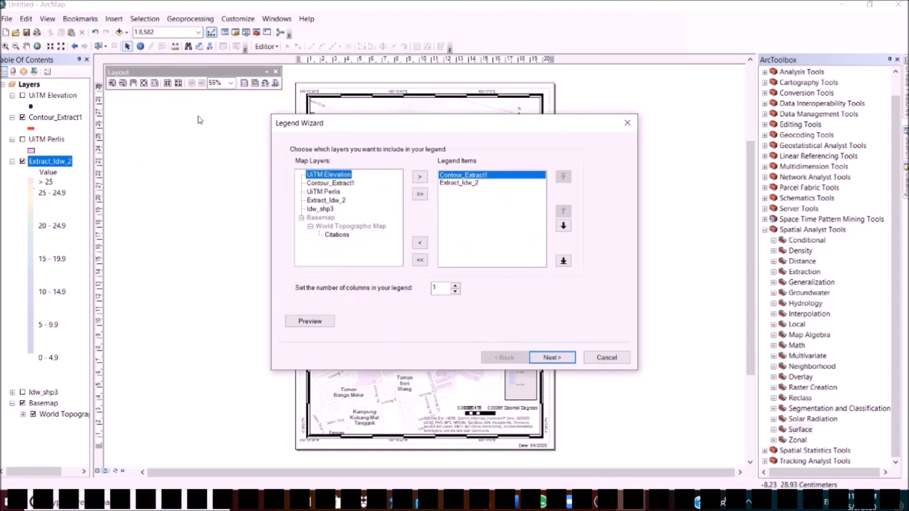
{"action": "left_click", "coordinate": [459, 182]}
{"action": "left_click", "coordinate": [419, 243]}
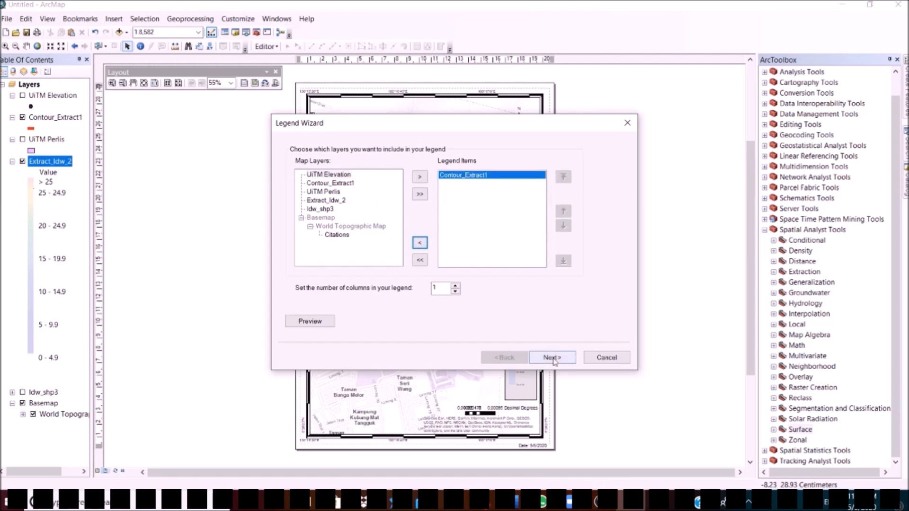
- Title the second legend "Contour 5m", change its title font size, and place it above the scale bar
{"action": "left_click", "coordinate": [552, 358]}
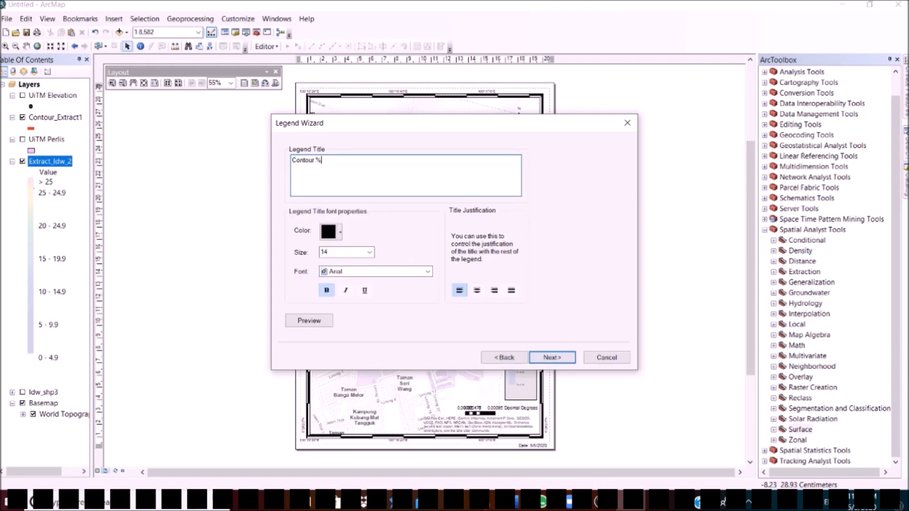
{"action": "left_click", "coordinate": [370, 252]}
{"action": "left_click", "coordinate": [362, 278]}
{"action": "left_click", "coordinate": [552, 358]}
{"action": "left_click", "coordinate": [552, 358]}
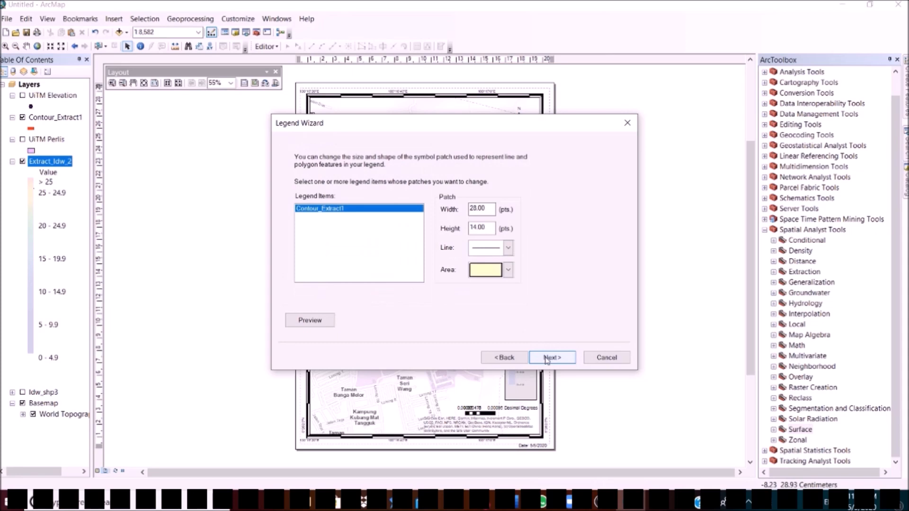
{"action": "left_click", "coordinate": [552, 358]}
{"action": "left_click", "coordinate": [552, 358]}
{"action": "left_click_drag", "start_coordinate": [374, 302], "coordinate": [481, 385]}
- Export the map layout to the Desktop as a PNG named "UiTM Perlis Elevation Map"
{"action": "left_click", "coordinate": [7, 19]}
{"action": "left_click", "coordinate": [30, 190]}
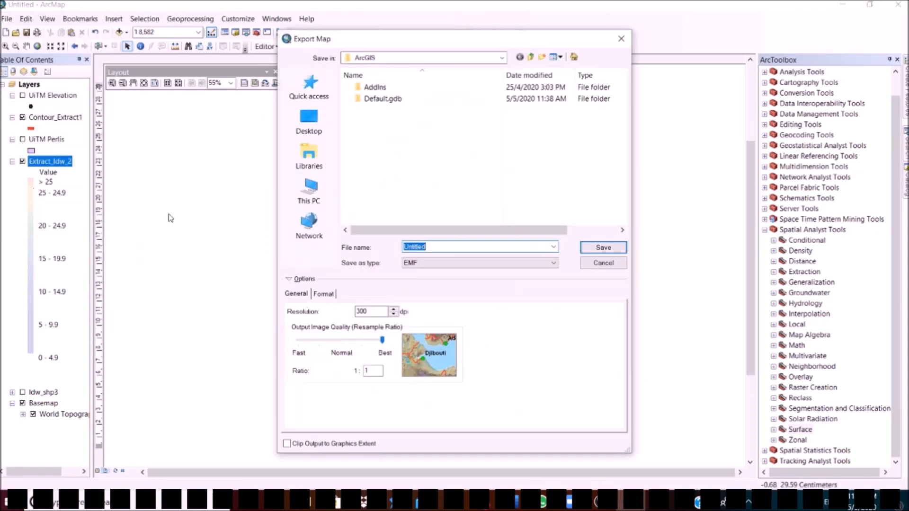
{"action": "type", "text": "UiTM Perlis Elevation Map"}
{"action": "left_click", "coordinate": [315, 133]}
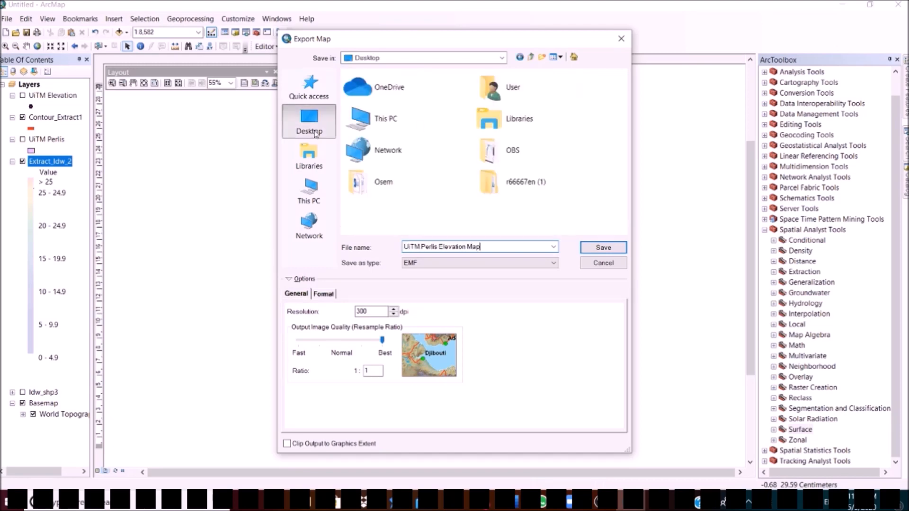
{"action": "left_click", "coordinate": [551, 264]}
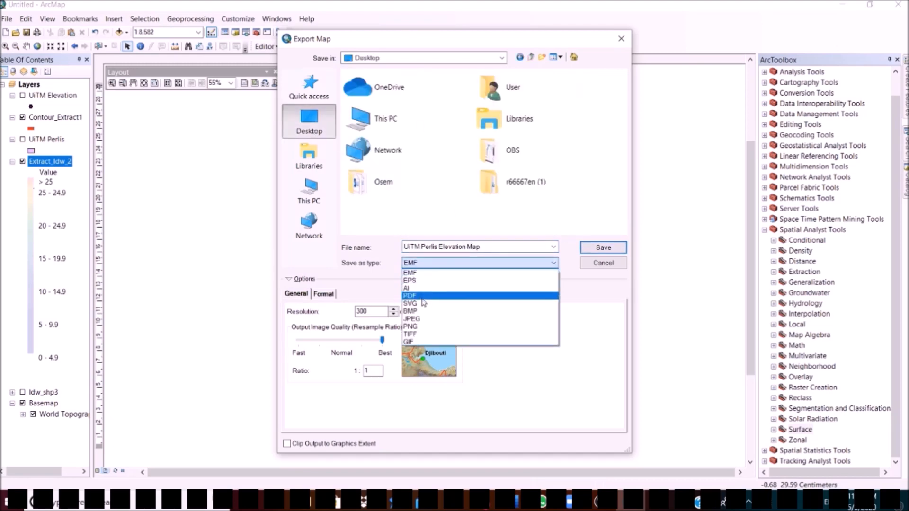
{"action": "left_click", "coordinate": [425, 328]}
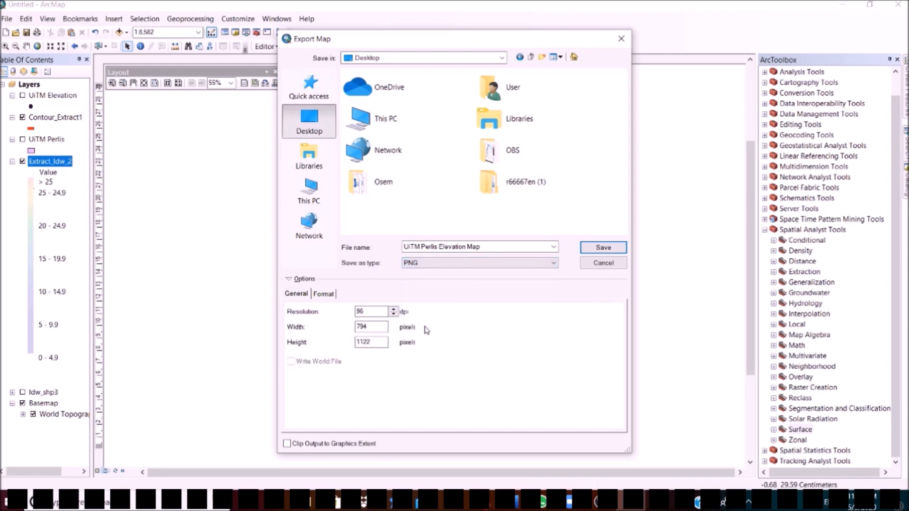
{"action": "left_click", "coordinate": [587, 245]}
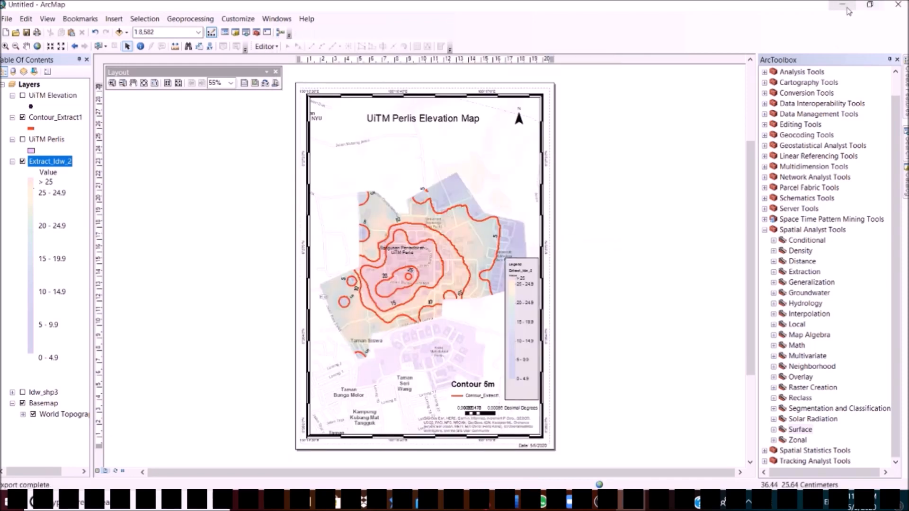
- Open the exported UiTM Perlis Elevation Map.png from the desktop in Photos to inspect the finished map
{"action": "left_click", "coordinate": [842, 5]}
{"action": "double_click", "coordinate": [107, 28]}
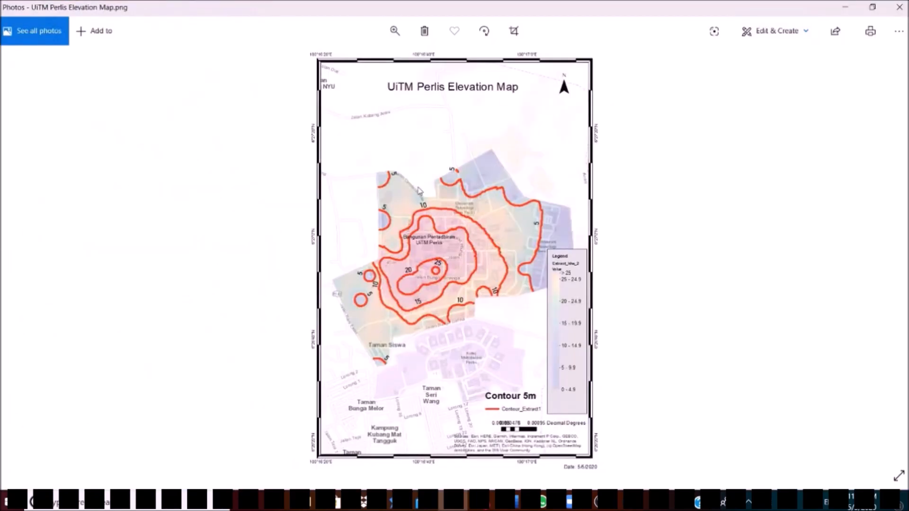
{"action": "left_click", "coordinate": [394, 31]}
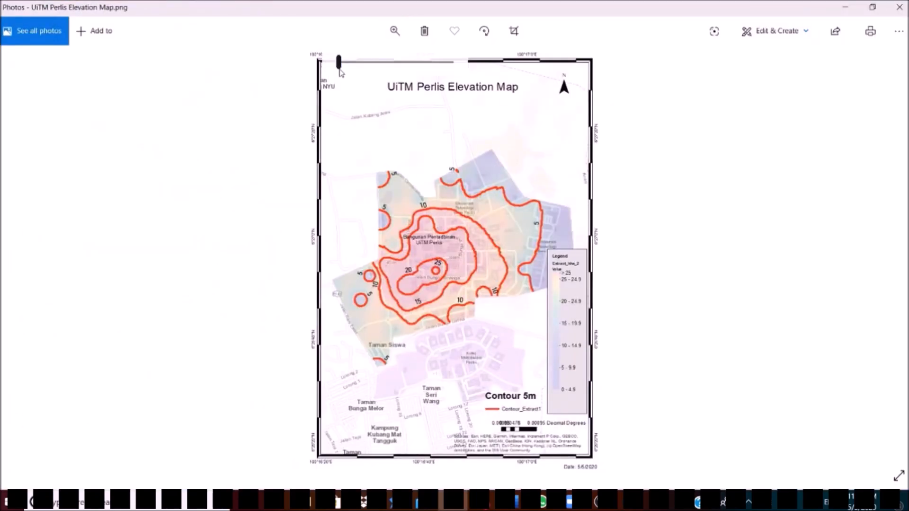